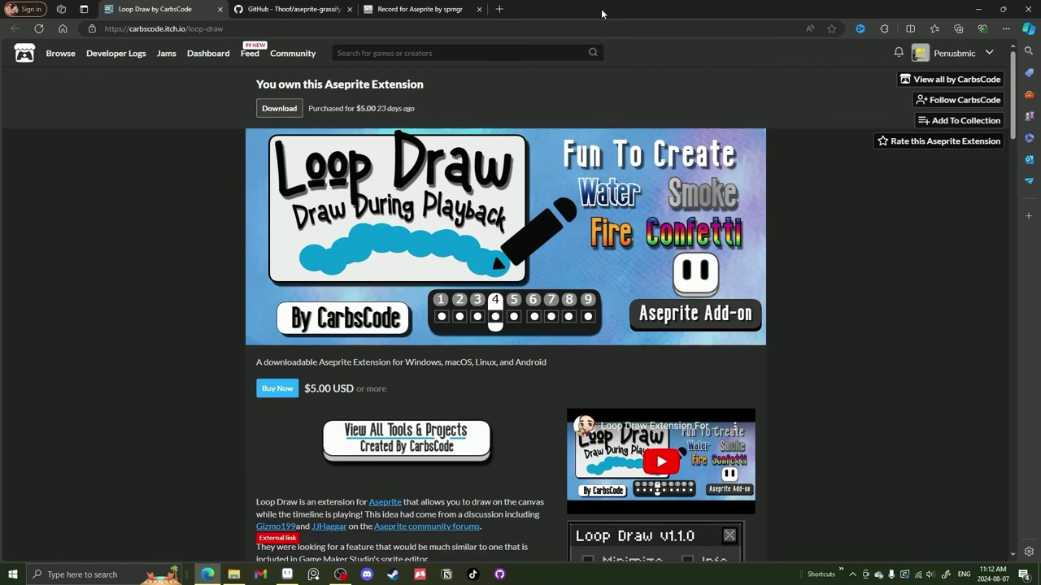
Look over the itch.io page describing the Loop Draw extension
{"action": "mouse_move", "coordinate": [602, 14]}
{"action": "left_mouse_down"}
{"action": "mouse_move", "coordinate": [723, 36]}
{"action": "mouse_move", "coordinate": [606, 1]}
{"action": "left_mouse_up"}
{"action": "scroll", "coordinate": [253, 189], "scroll_direction": "down", "scroll_amount": 3}
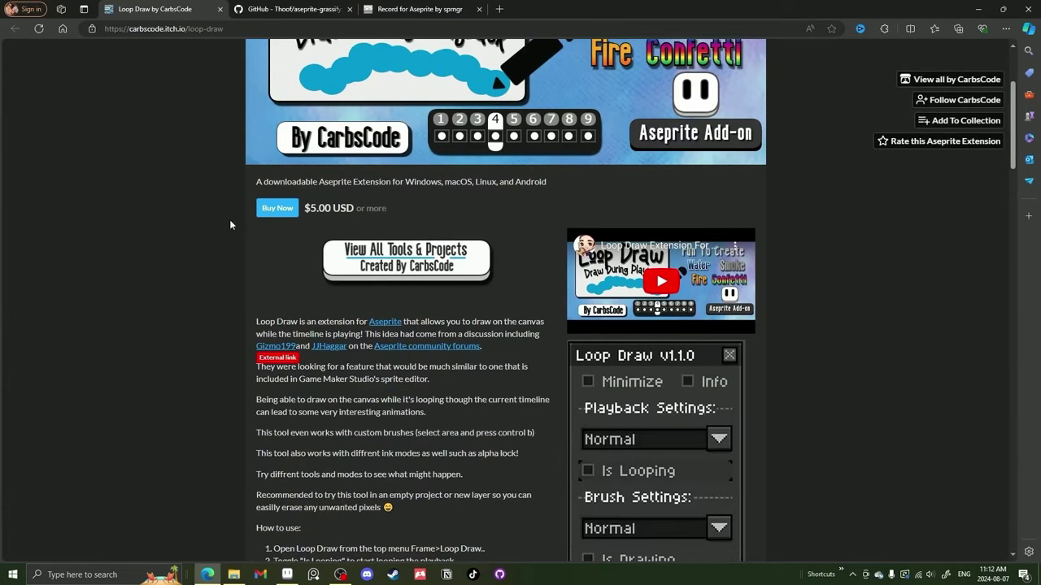
{"action": "scroll", "coordinate": [229, 219], "scroll_direction": "up", "scroll_amount": 3}
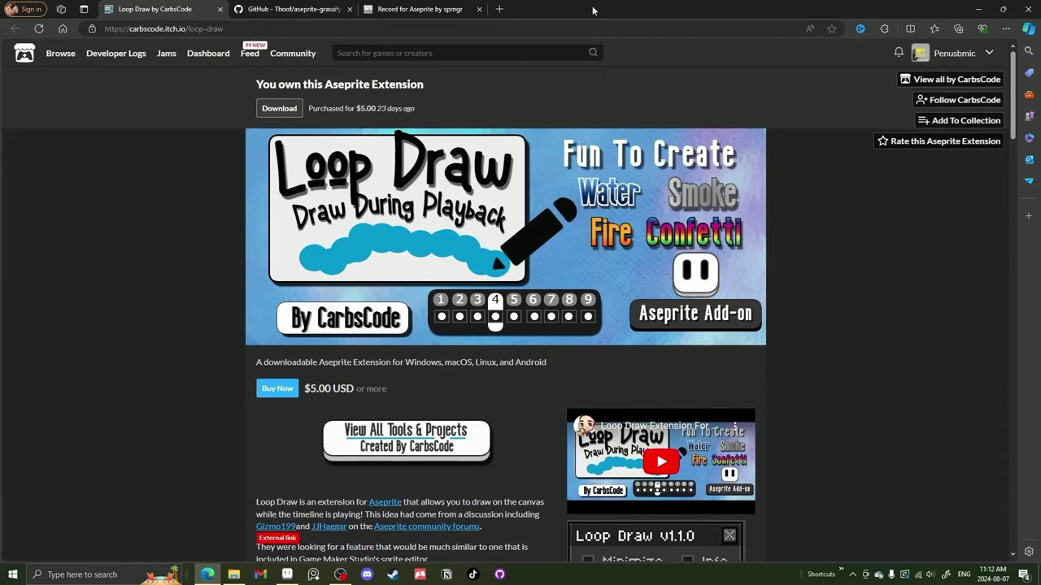
Switch to Aseprite, enlarge the canvas area of rat.aseprite, and open the Loop Draw dialog clear of the sprite
{"action": "left_click_drag", "start_coordinate": [592, 11], "coordinate": [1040, 147]}
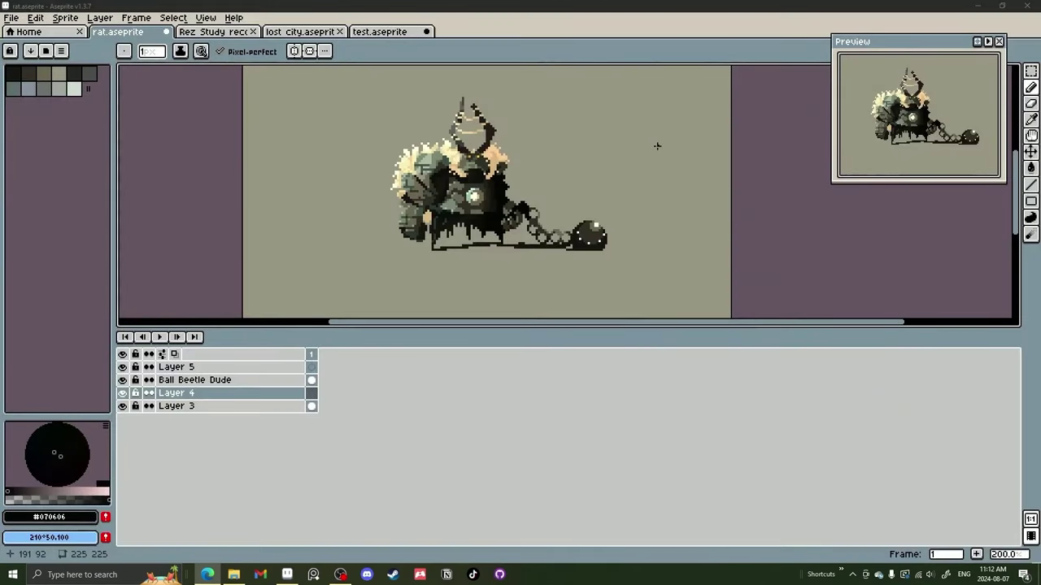
{"action": "left_click_drag", "start_coordinate": [566, 157], "coordinate": [554, 190]}
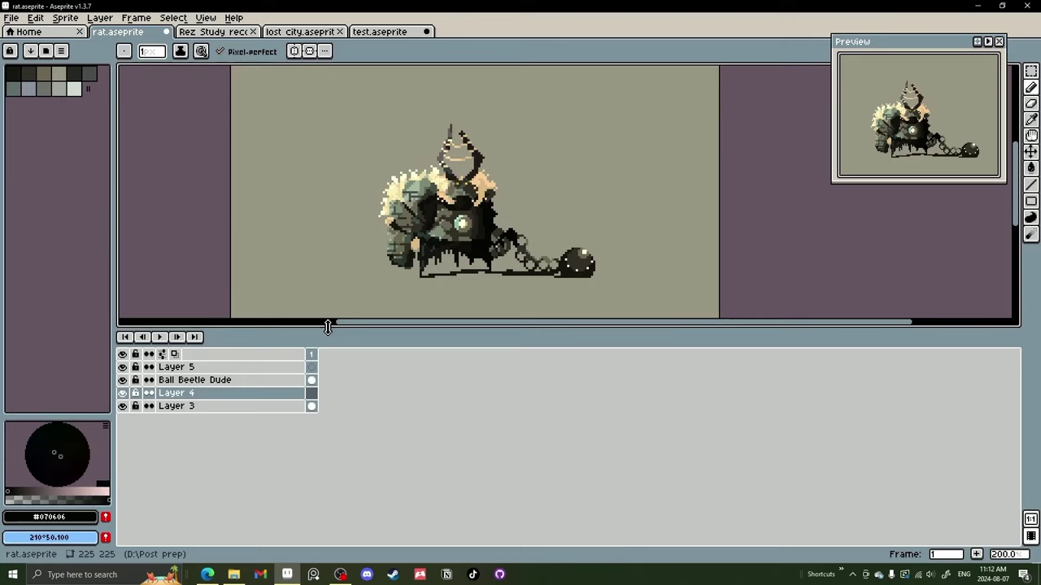
{"action": "left_click_drag", "start_coordinate": [327, 326], "coordinate": [327, 358]}
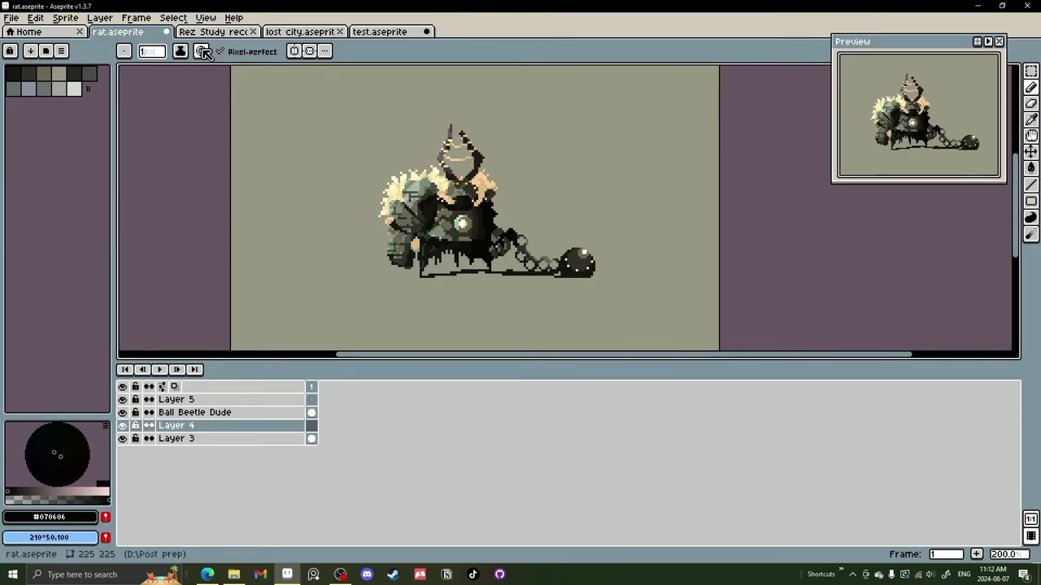
{"action": "left_click", "coordinate": [135, 18]}
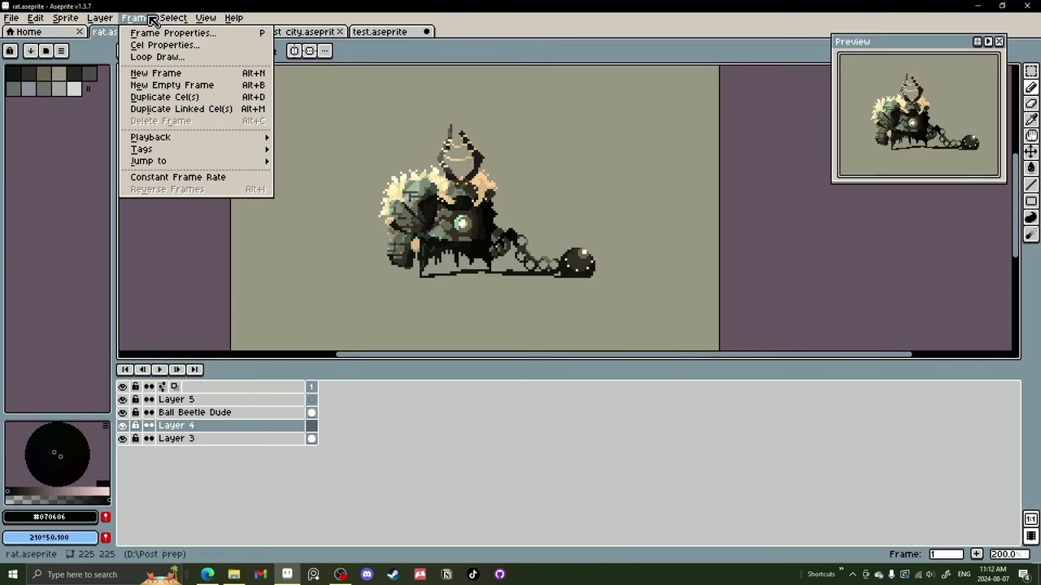
{"action": "left_click", "coordinate": [157, 57]}
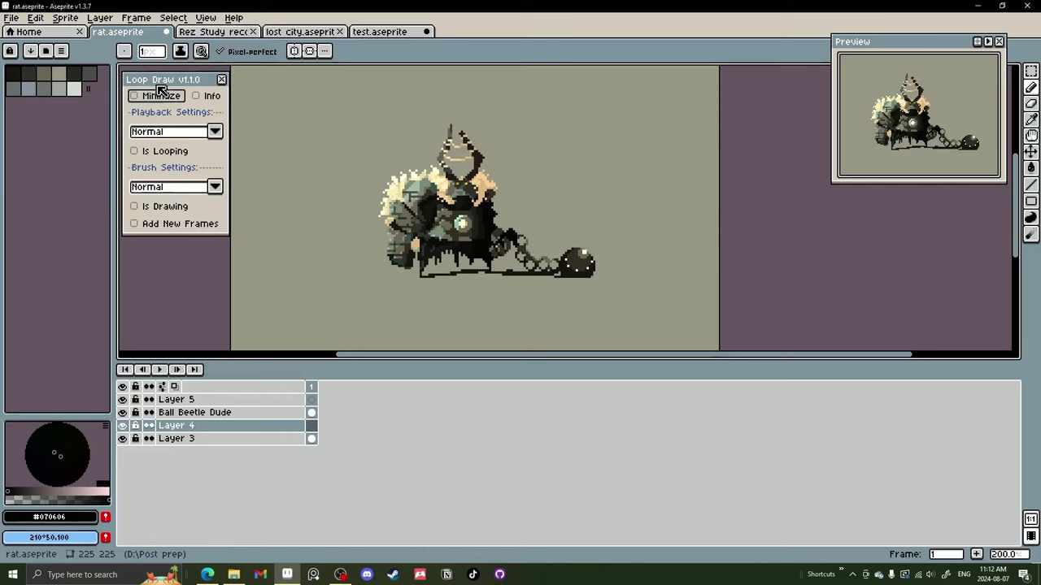
{"action": "mouse_move", "coordinate": [173, 83]}
{"action": "left_mouse_down"}
{"action": "mouse_move", "coordinate": [160, 138]}
{"action": "mouse_move", "coordinate": [204, 237]}
{"action": "mouse_move", "coordinate": [836, 286]}
{"action": "mouse_move", "coordinate": [855, 269]}
{"action": "left_mouse_up"}
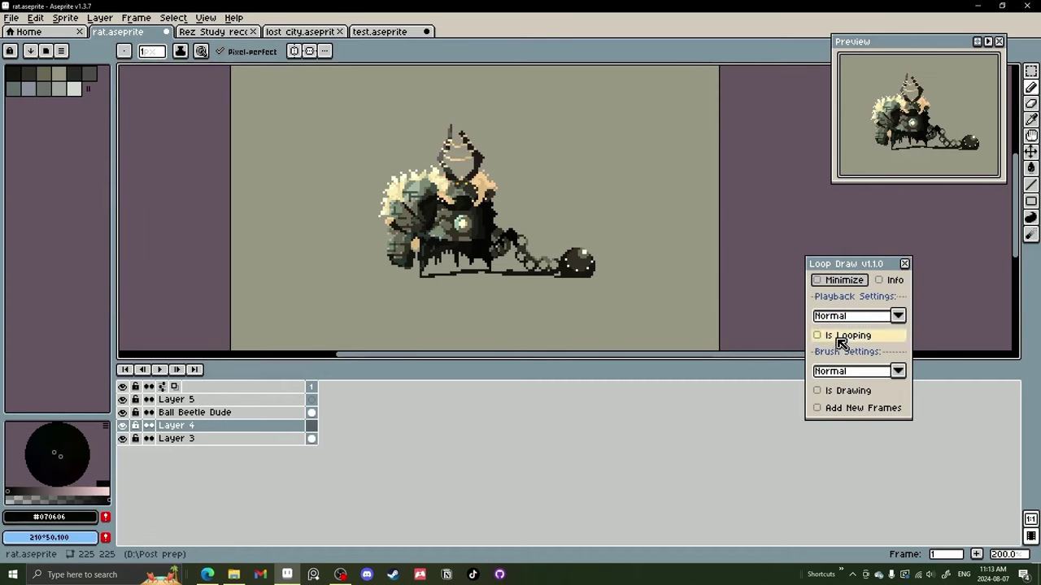
Set Loop Draw's playback speed to Triple
{"action": "left_click", "coordinate": [890, 318]}
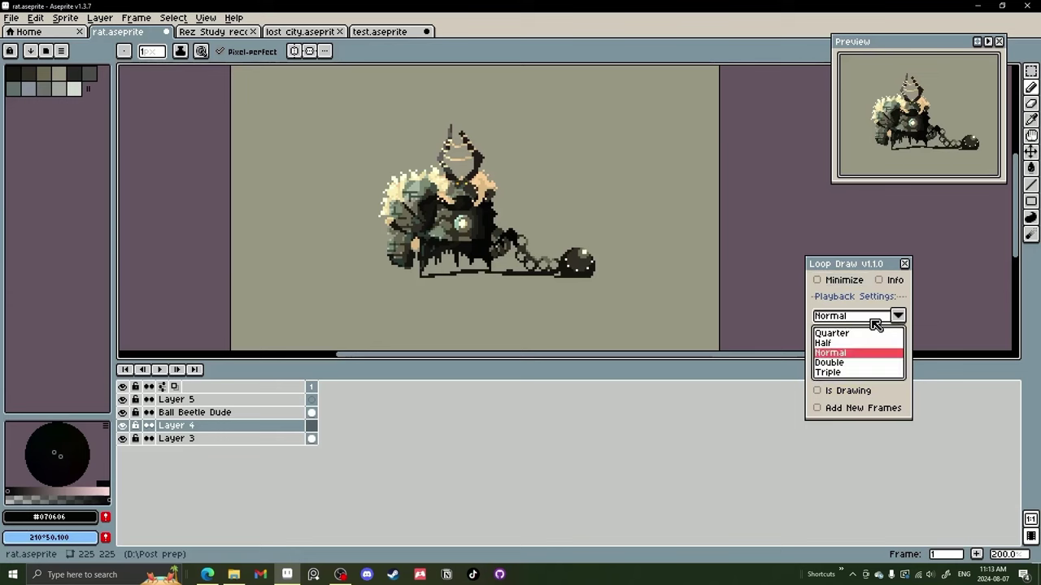
{"action": "left_click", "coordinate": [845, 372]}
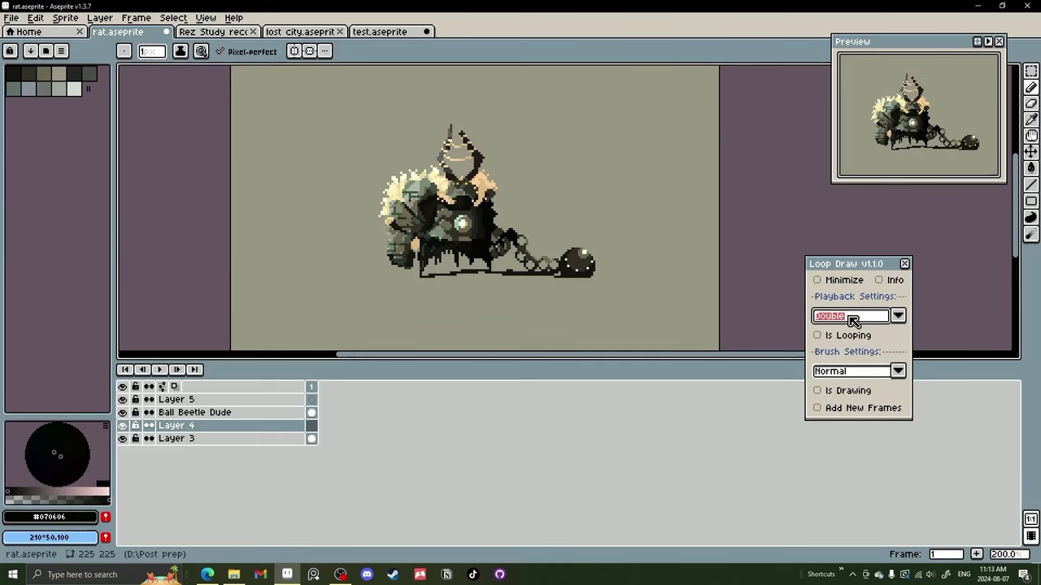
{"action": "left_click", "coordinate": [848, 321]}
{"action": "key", "text": "Up"}
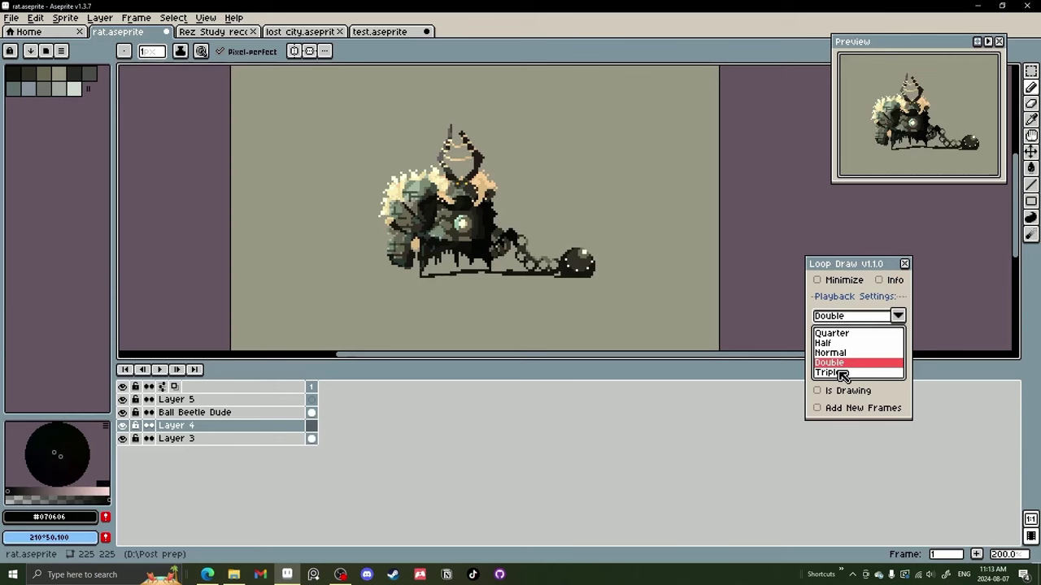
{"action": "left_click", "coordinate": [842, 374]}
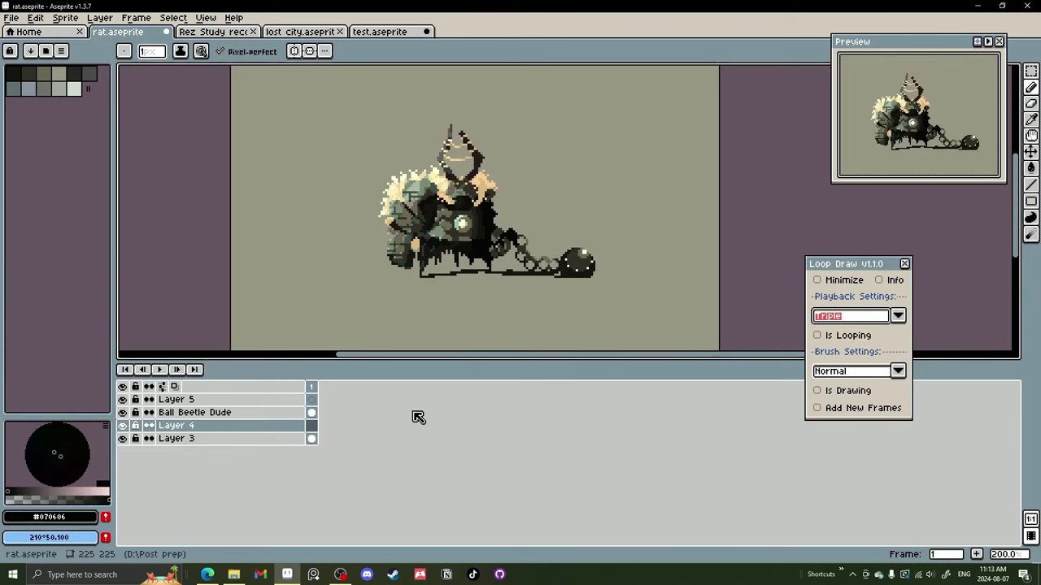
Add new frames after frame 1 until the animation has 16 frames
{"action": "left_click", "coordinate": [310, 387]}
{"action": "key", "text": "alt+n"}
{"action": "key", "text": "alt+n"}
{"action": "key", "text": "alt+n"}
{"action": "key", "text": "alt+n"}
{"action": "key", "text": "alt+n"}
{"action": "key", "text": "alt+n"}
{"action": "key", "text": "alt+n"}
{"action": "key", "text": "alt+n"}
{"action": "key", "text": "alt+n"}
{"action": "key", "text": "alt+n"}
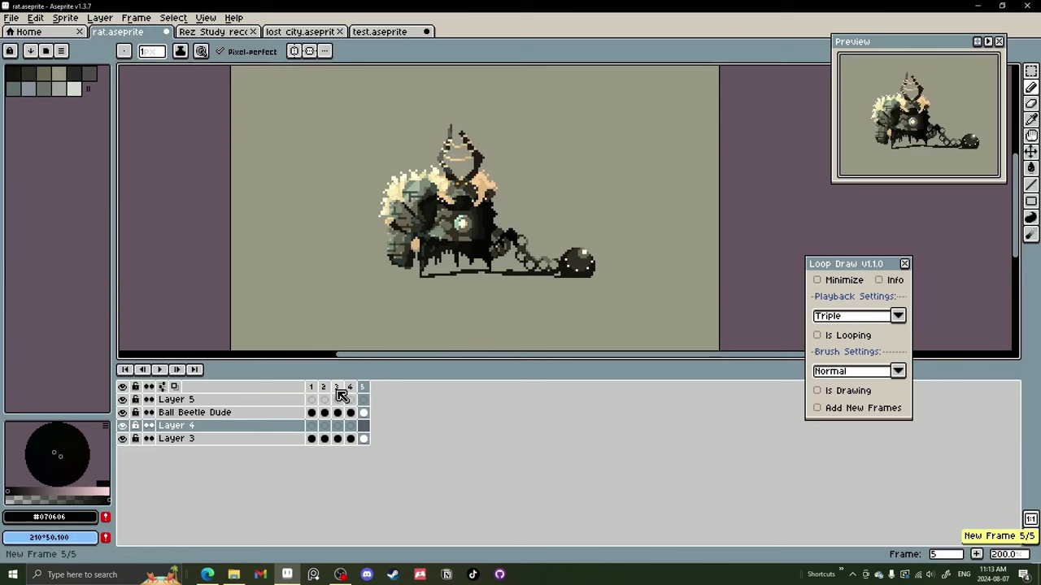
{"action": "key", "text": "alt+n"}
{"action": "key", "text": "alt+n"}
{"action": "key", "text": "alt+n"}
{"action": "key", "text": "alt+n"}
{"action": "key", "text": "alt+n"}
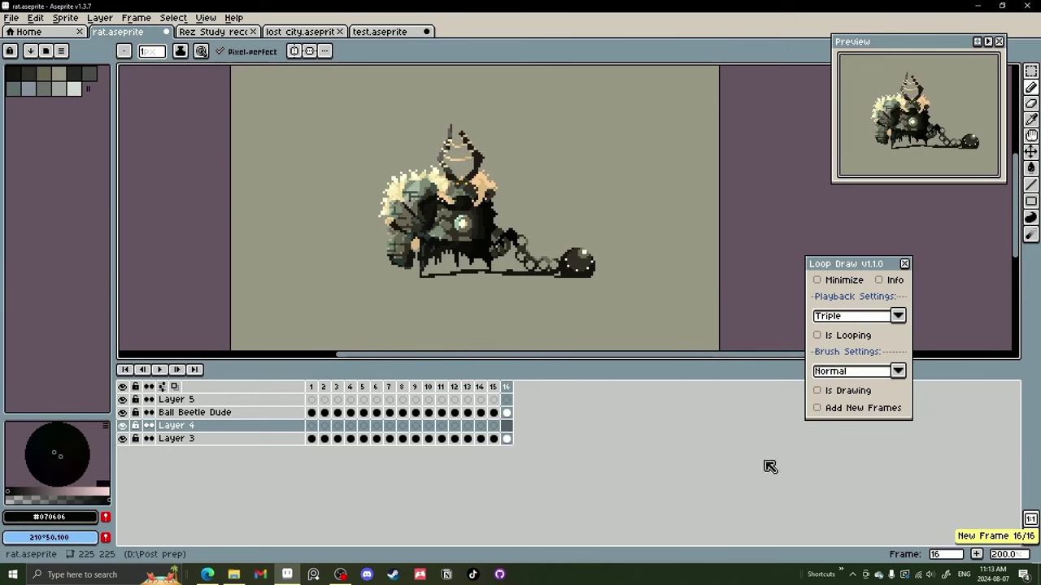
Test looped playback of the frames and set Loop Draw's brush speed to Faster
{"action": "left_click", "coordinate": [854, 337]}
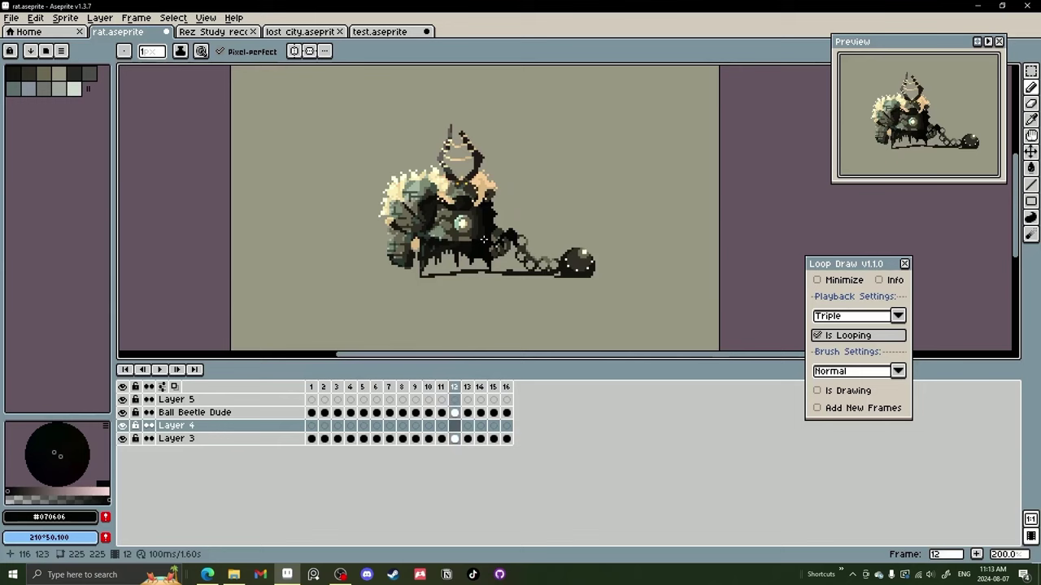
{"action": "left_click", "coordinate": [865, 373]}
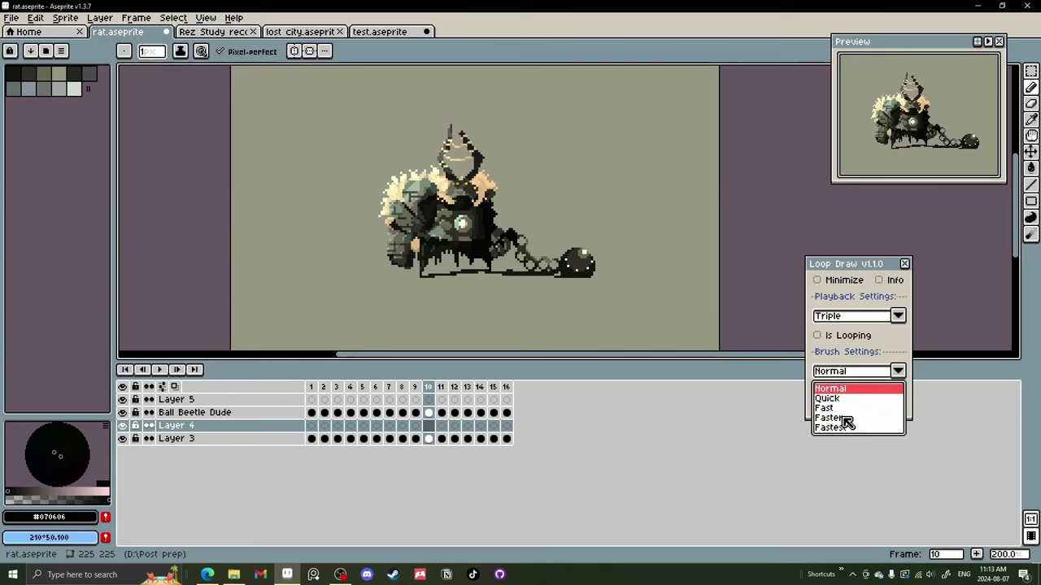
{"action": "left_click", "coordinate": [849, 408]}
{"action": "left_click", "coordinate": [860, 376]}
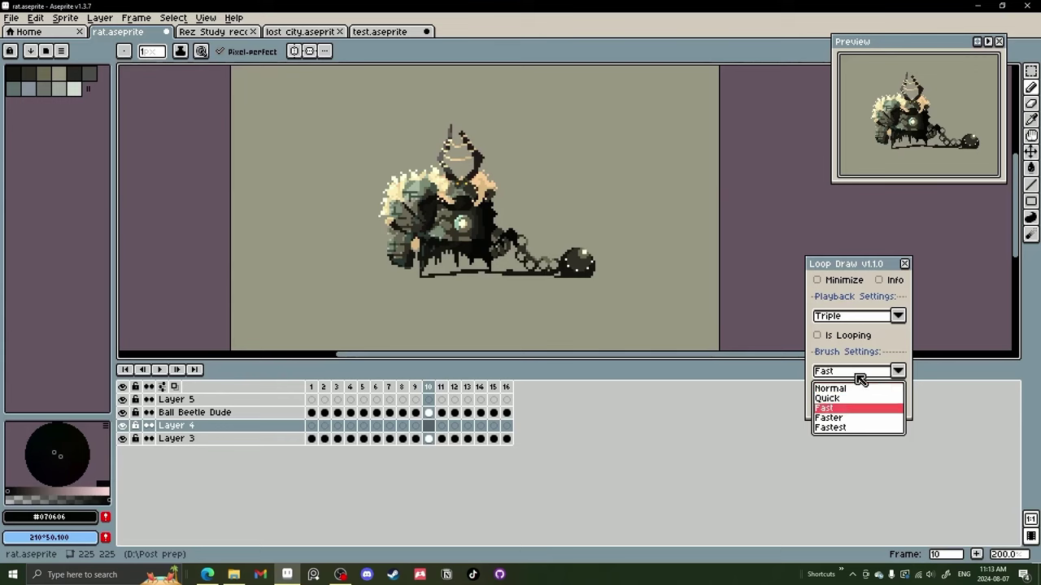
{"action": "left_click", "coordinate": [844, 418]}
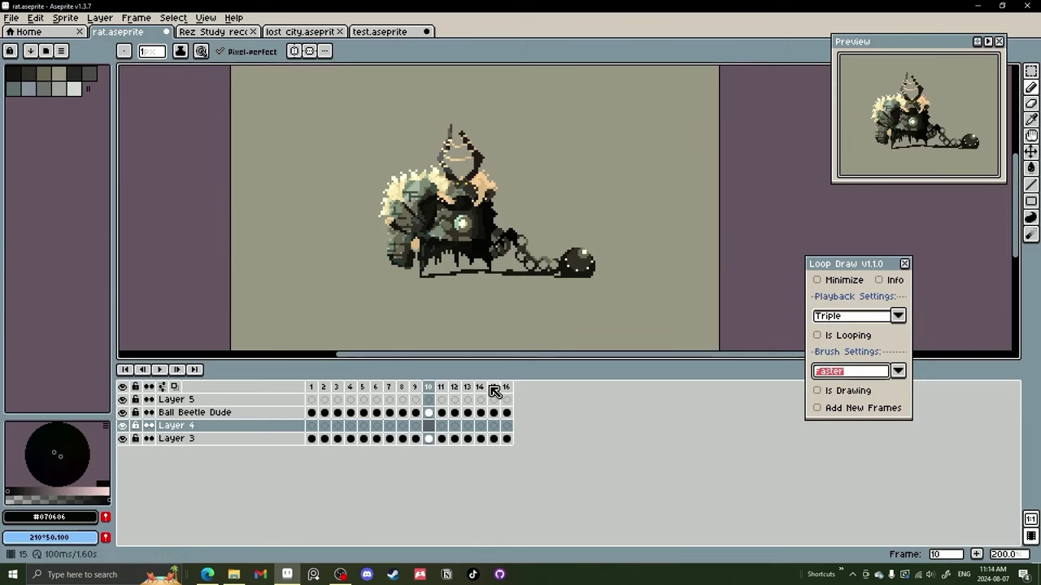
Enable drawing, try a freehand black stroke above the chain on Layer 4, and undo it
{"action": "left_click", "coordinate": [868, 394]}
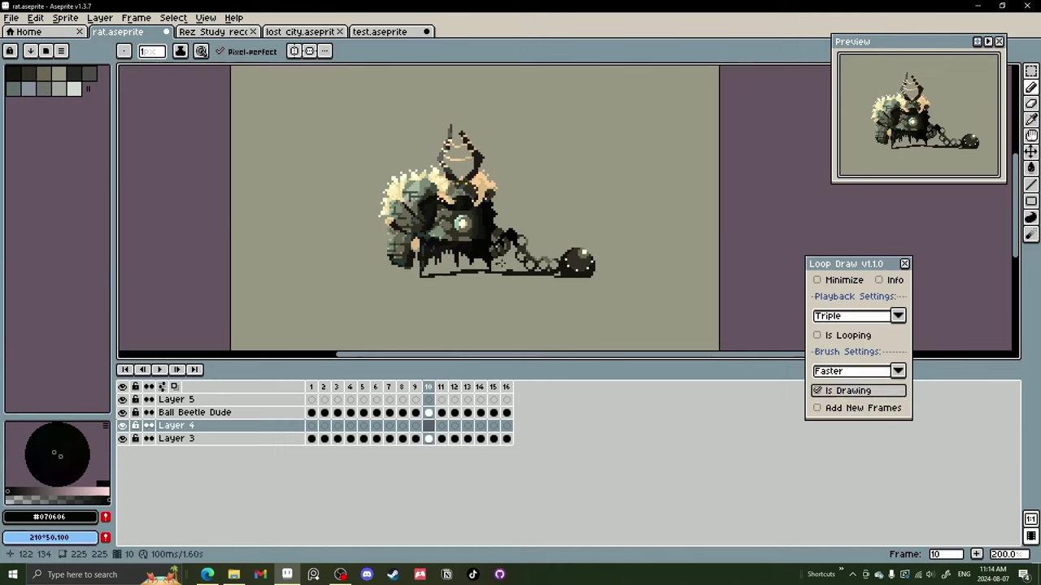
{"action": "left_click_drag", "start_coordinate": [516, 215], "coordinate": [548, 221]}
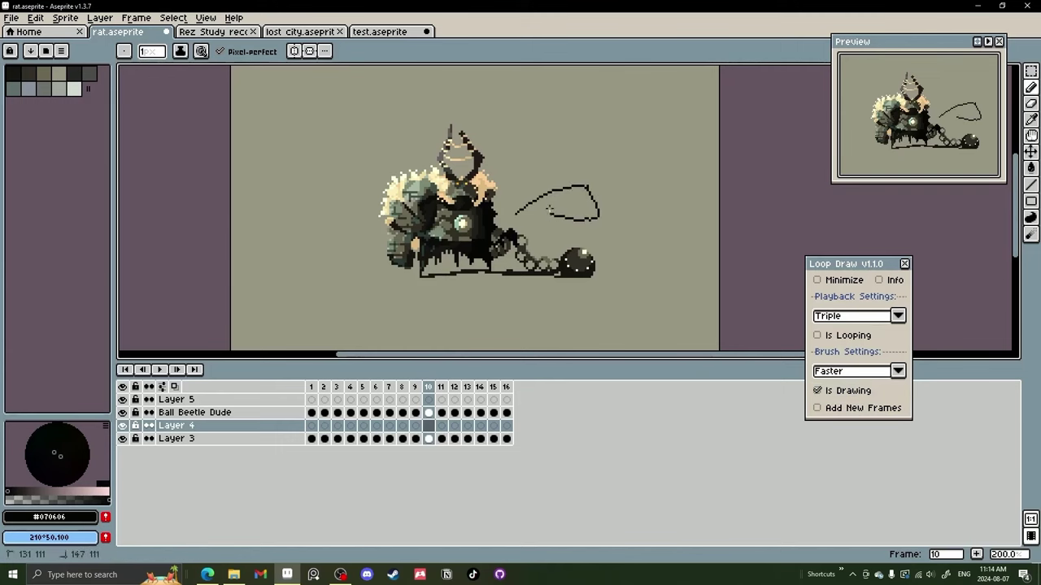
{"action": "key", "text": "ctrl+z"}
Try Loop Draw with looping and drawing enabled, turn both off, and clear Layer 4's cel at frame 12
{"action": "left_click", "coordinate": [845, 336]}
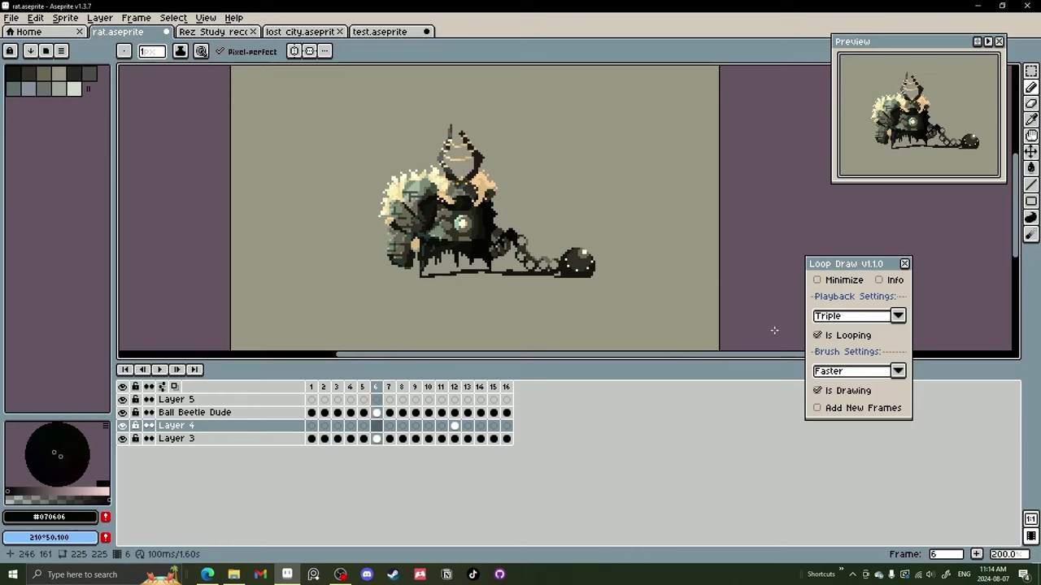
{"action": "left_click", "coordinate": [846, 391]}
{"action": "left_click", "coordinate": [847, 338]}
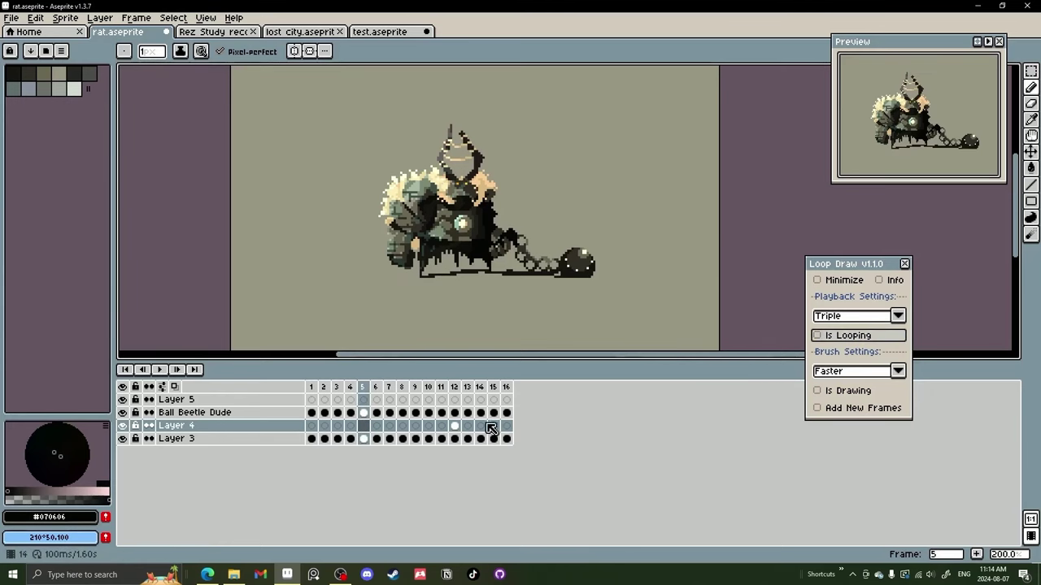
{"action": "right_click", "coordinate": [461, 430]}
{"action": "left_click", "coordinate": [495, 452]}
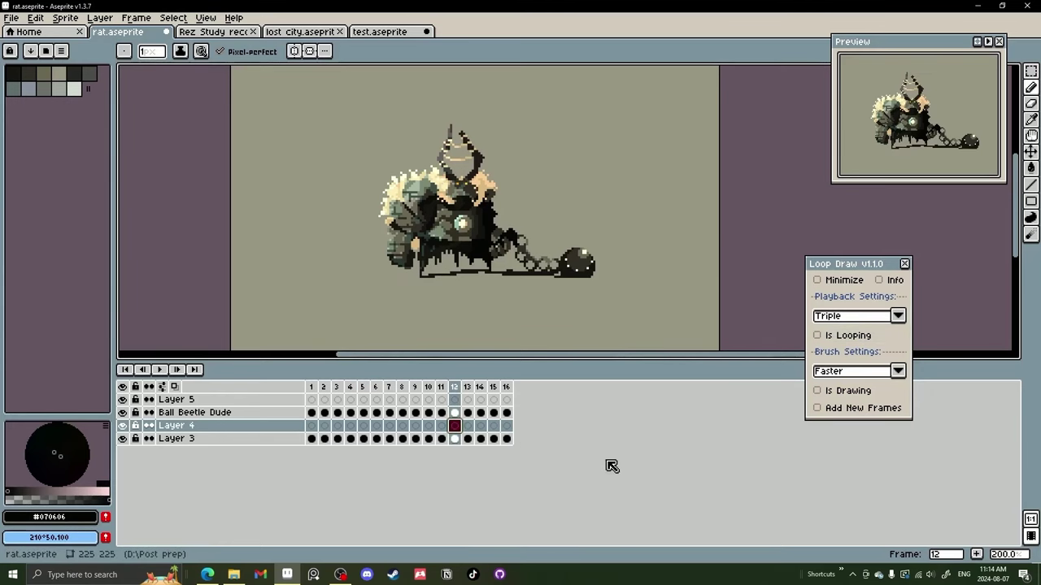
Select Layer 4 at frame 1, set Loop Draw's brush speed to Fastest, and turn on looping
{"action": "left_click", "coordinate": [311, 426]}
{"action": "left_click", "coordinate": [897, 371]}
{"action": "left_click", "coordinate": [838, 428]}
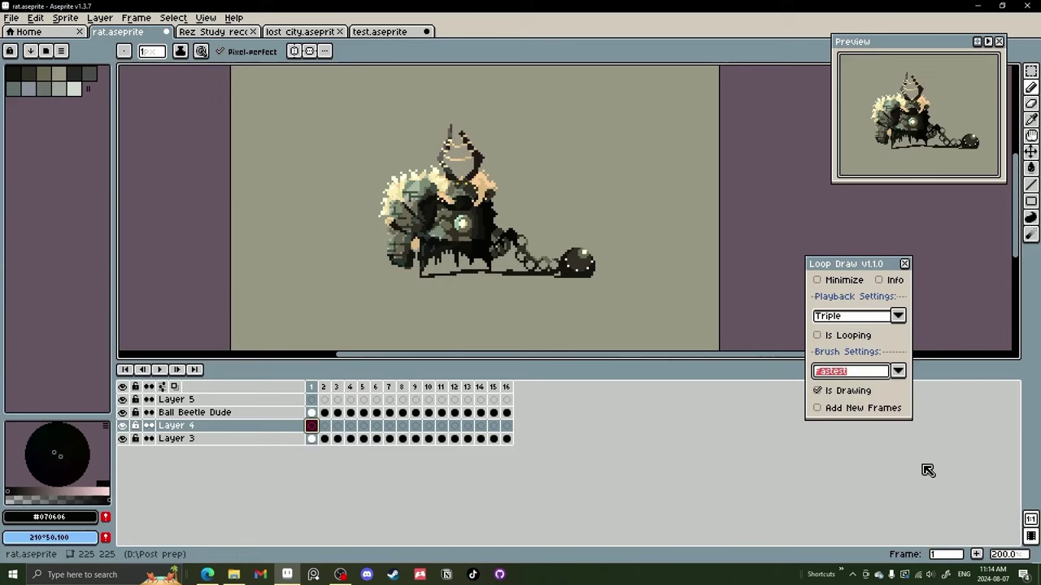
{"action": "left_click", "coordinate": [838, 335]}
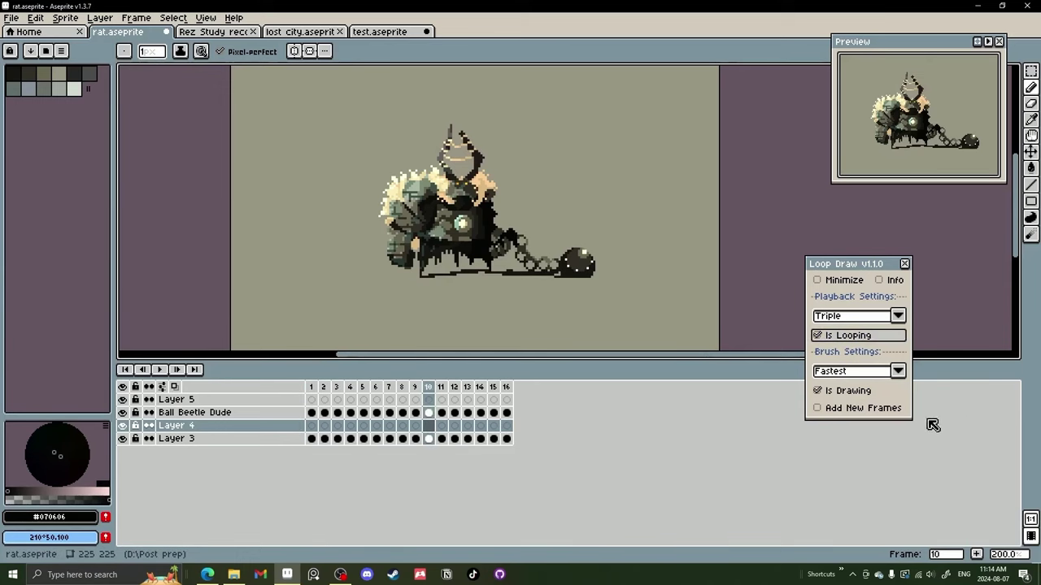
Draw black specks around the character during looped playback, stop the loop, and clear Layer 4's cels on frames 1 to 16
{"action": "left_click", "coordinate": [862, 391]}
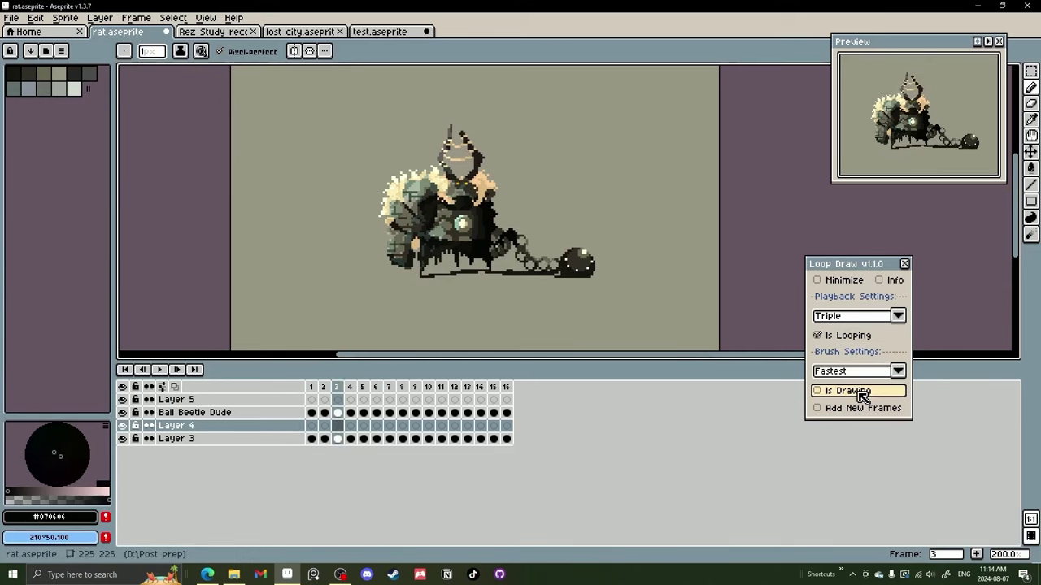
{"action": "key", "text": "space"}
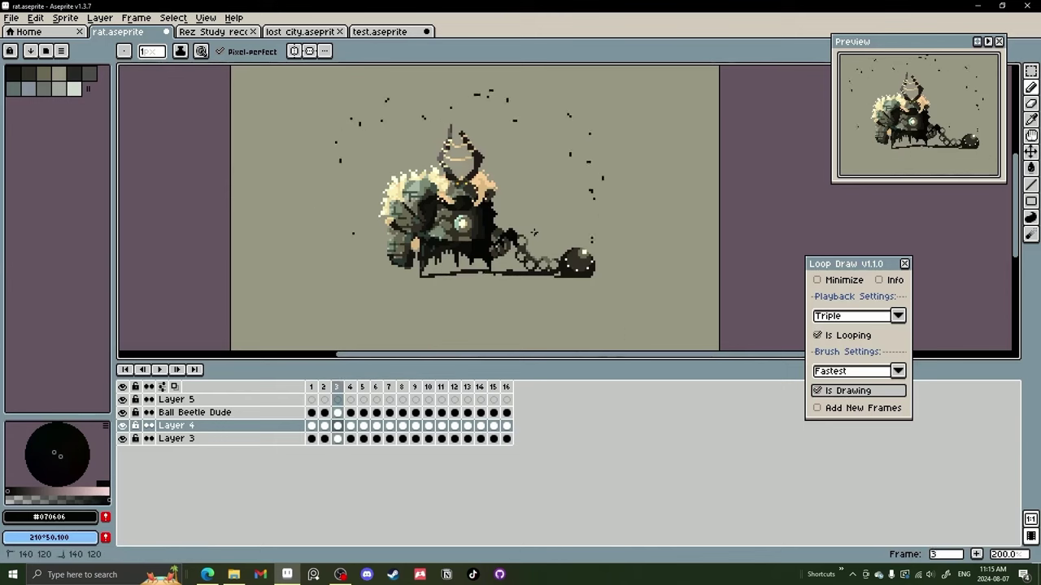
{"action": "left_click", "coordinate": [818, 335]}
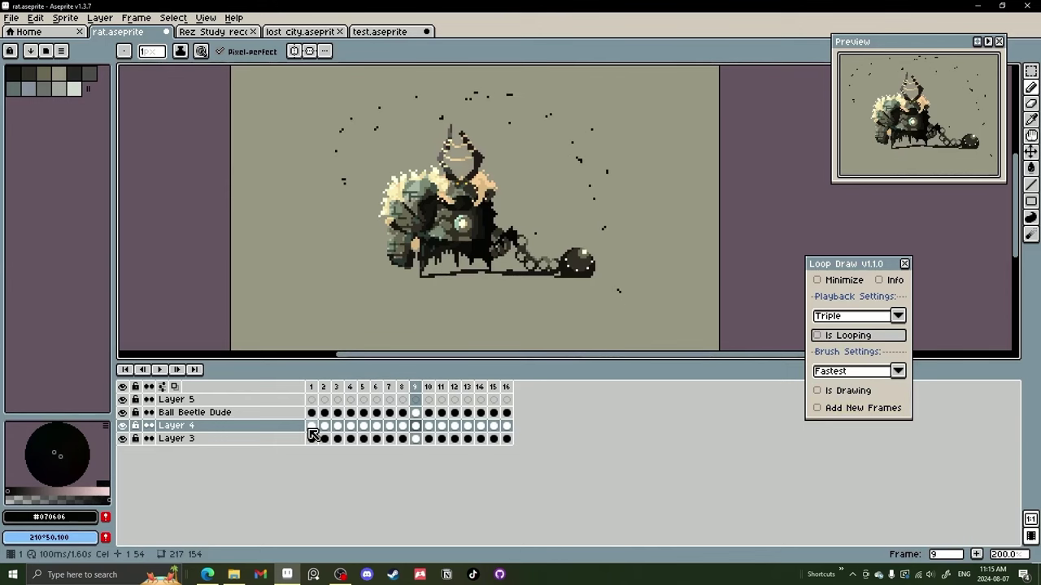
{"action": "left_click_drag", "start_coordinate": [310, 428], "coordinate": [508, 429]}
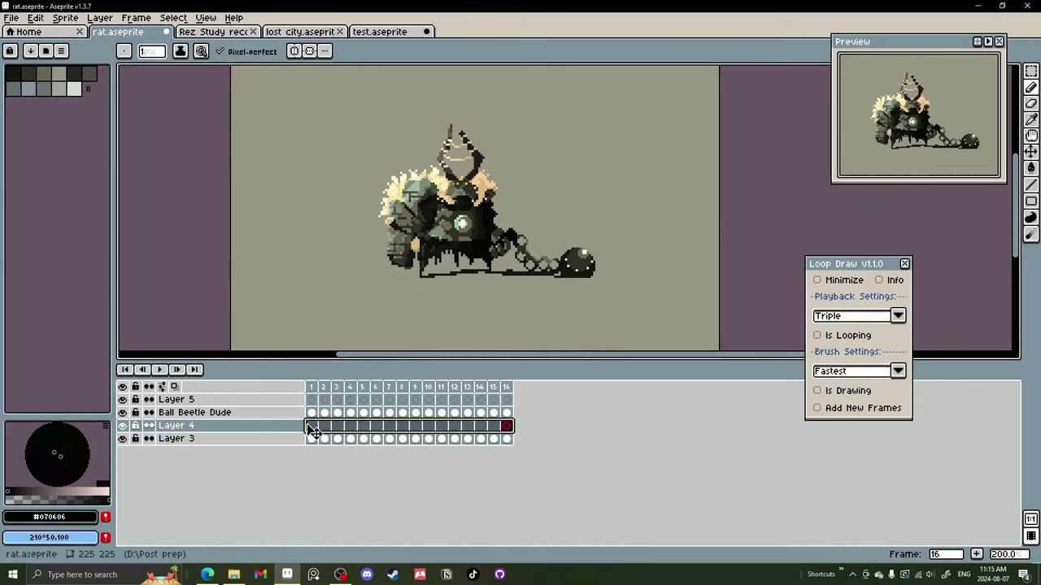
Restart looping and draw small black particles rising above the chain beside the character's body on Layer 4 during playback
{"action": "left_click", "coordinate": [818, 335]}
{"action": "left_click", "coordinate": [874, 392]}
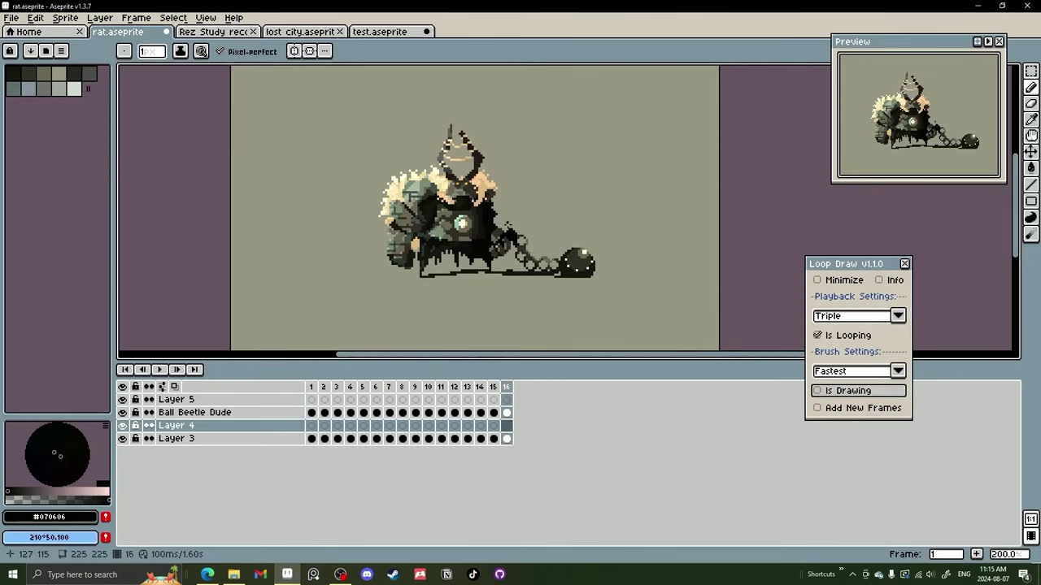
{"action": "scroll", "coordinate": [510, 230], "scroll_direction": "up", "scroll_amount": 2}
{"action": "scroll", "coordinate": [506, 235], "scroll_direction": "up", "scroll_amount": 1}
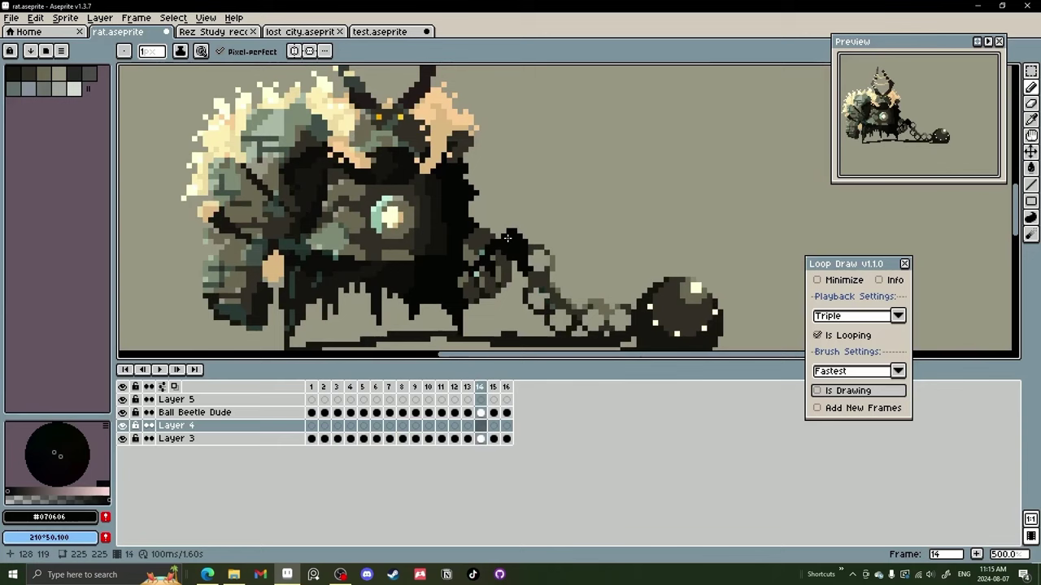
{"action": "left_click_drag", "start_coordinate": [506, 237], "coordinate": [508, 159]}
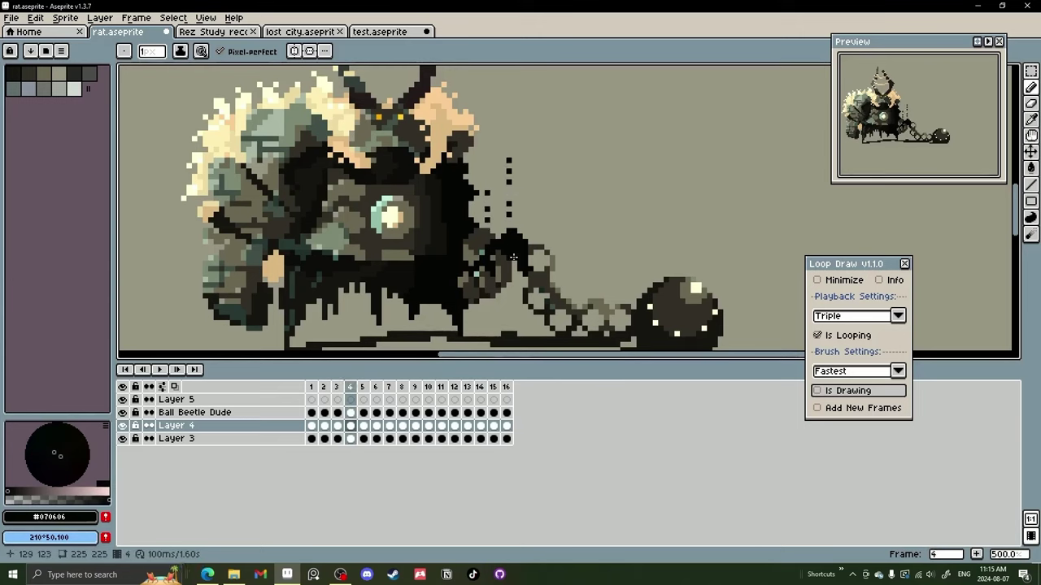
{"action": "left_click_drag", "start_coordinate": [523, 243], "coordinate": [528, 201]}
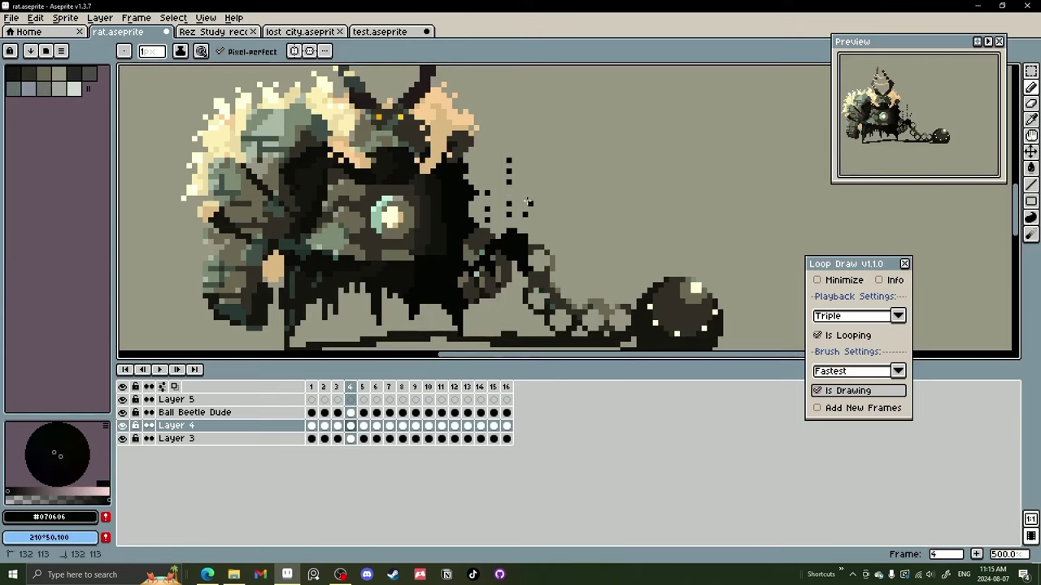
{"action": "key", "text": "1"}
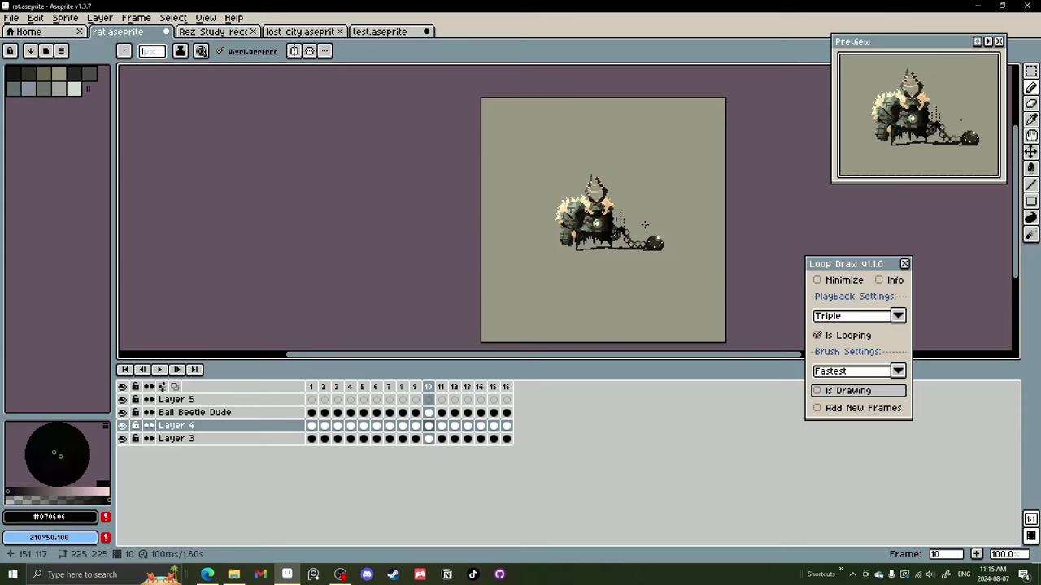
{"action": "scroll", "coordinate": [644, 224], "scroll_direction": "up", "scroll_amount": 2}
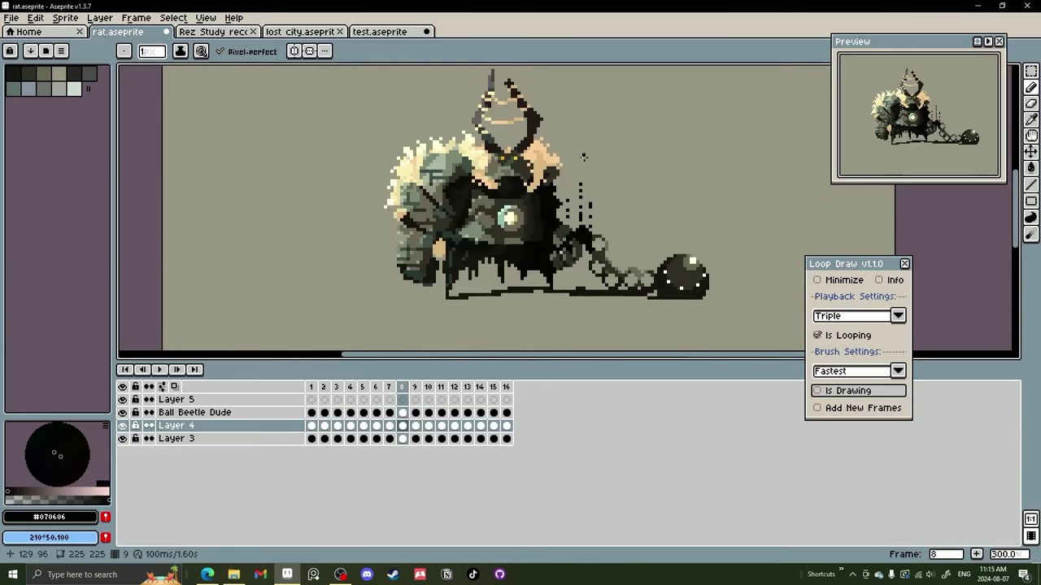
Enlarge the pencil to 4 px, enable Is Drawing, and draw black particles along the chain on Layer 4 during looped playback
{"action": "scroll", "coordinate": [687, 209], "scroll_direction": "up", "scroll_amount": 2}
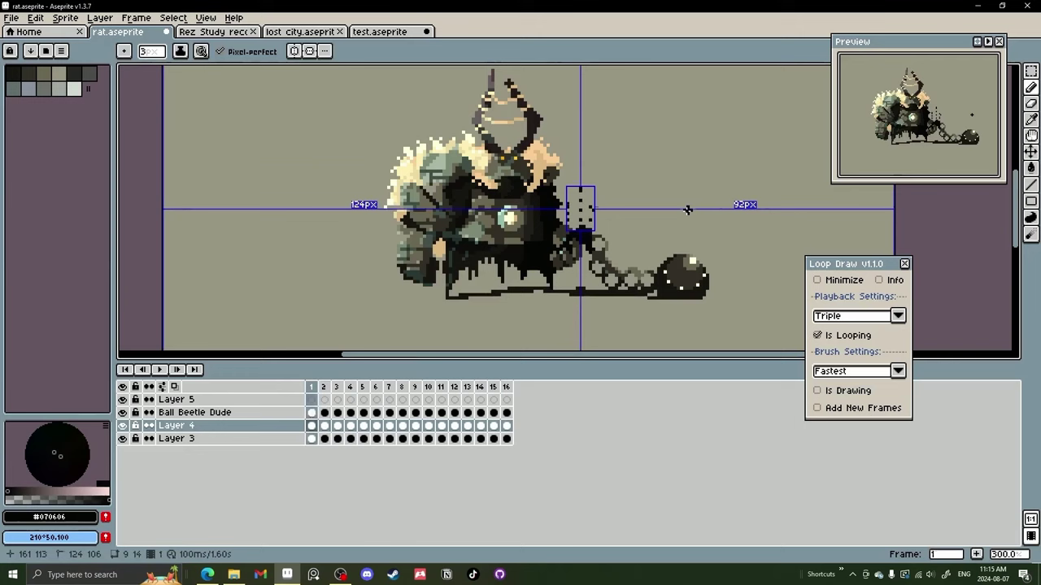
{"action": "scroll", "coordinate": [687, 210], "scroll_direction": "up", "scroll_amount": 1}
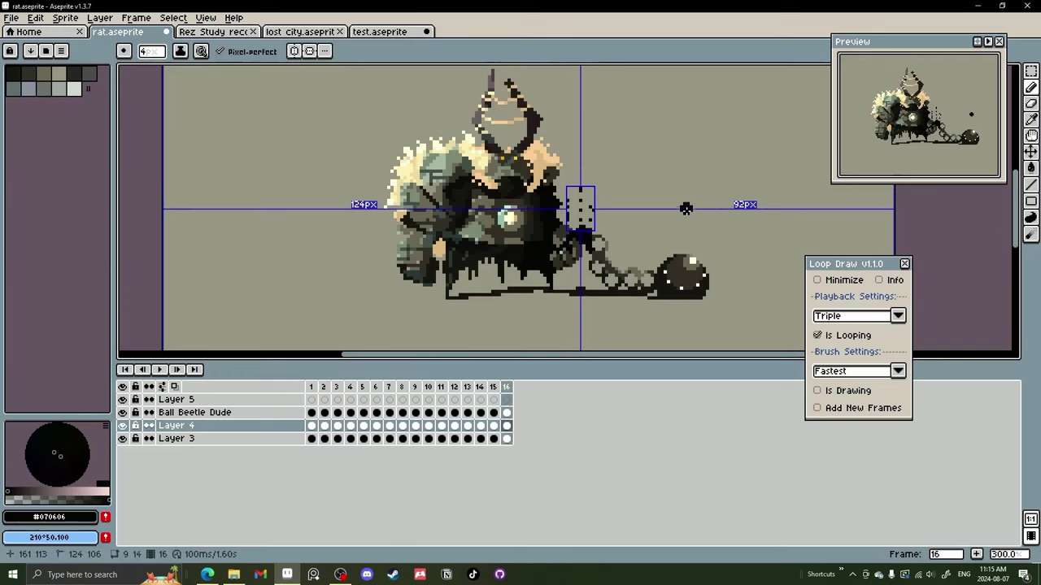
{"action": "left_click", "coordinate": [850, 392]}
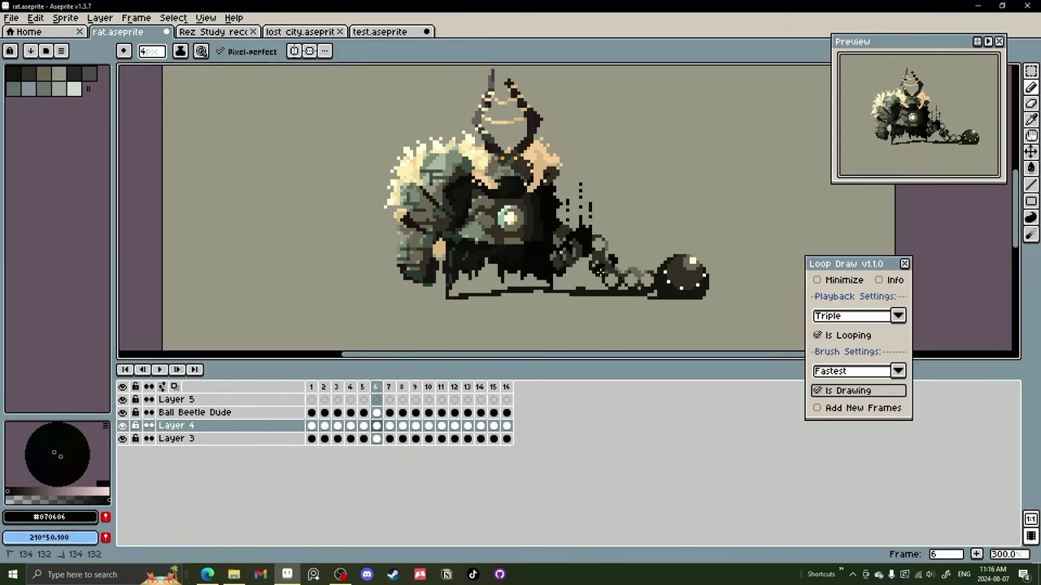
{"action": "key", "text": "space"}
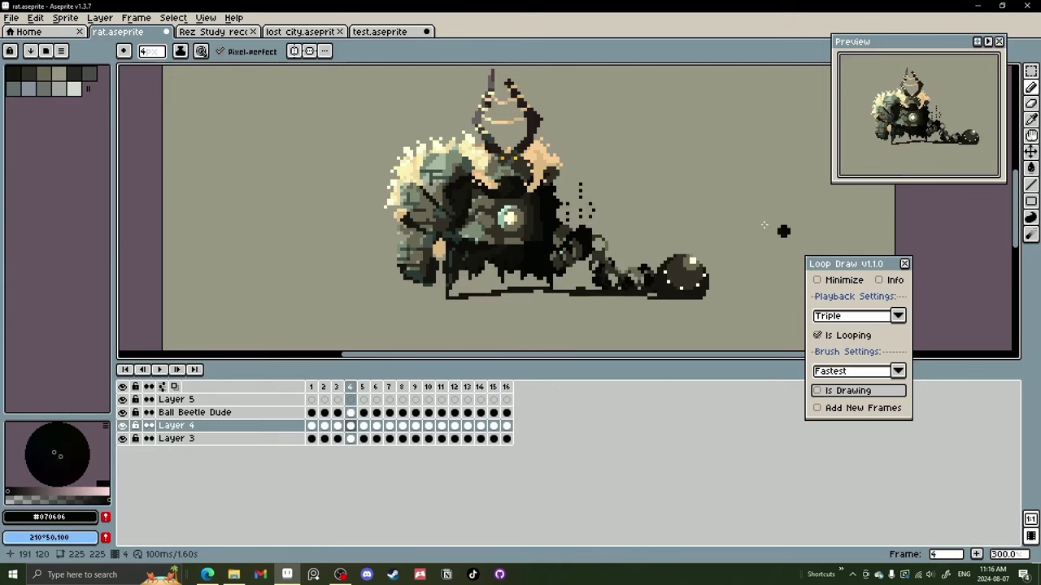
Switch to Layer 5 and draw moving black particles around the ball at the chain's end with Loop Draw
{"action": "left_click", "coordinate": [316, 400]}
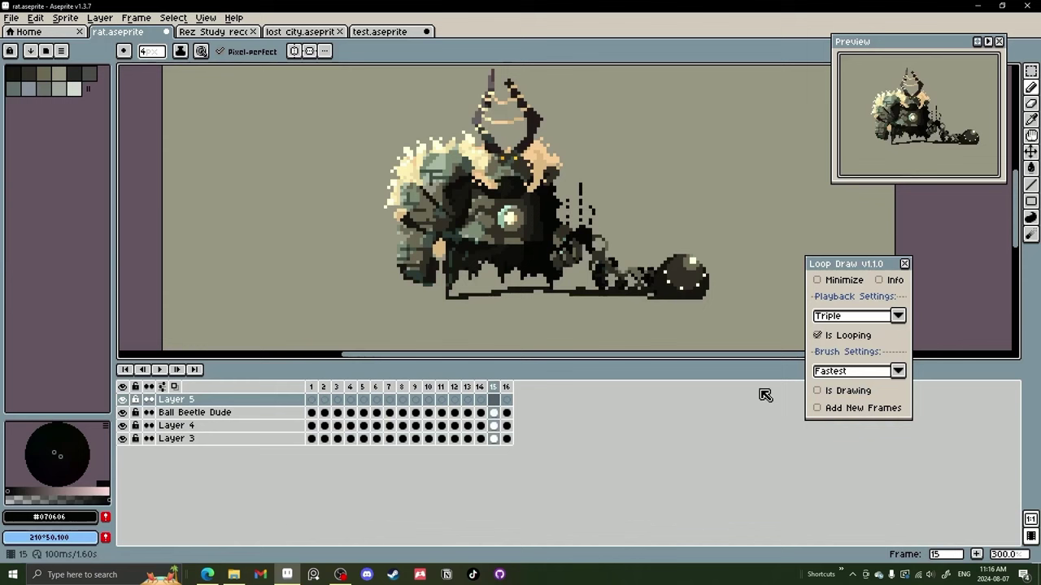
{"action": "double_click", "coordinate": [841, 392]}
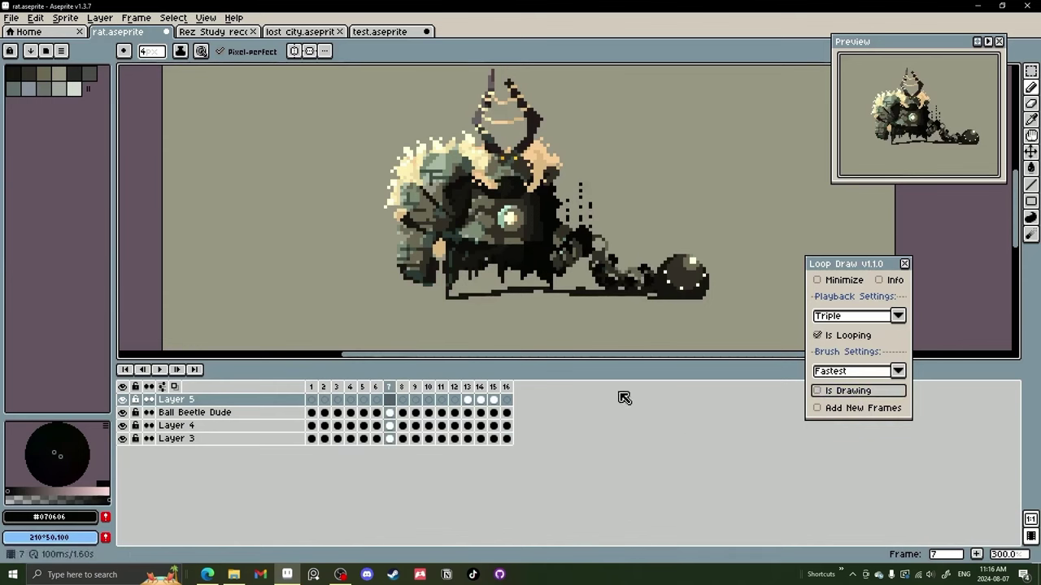
{"action": "key", "text": "space"}
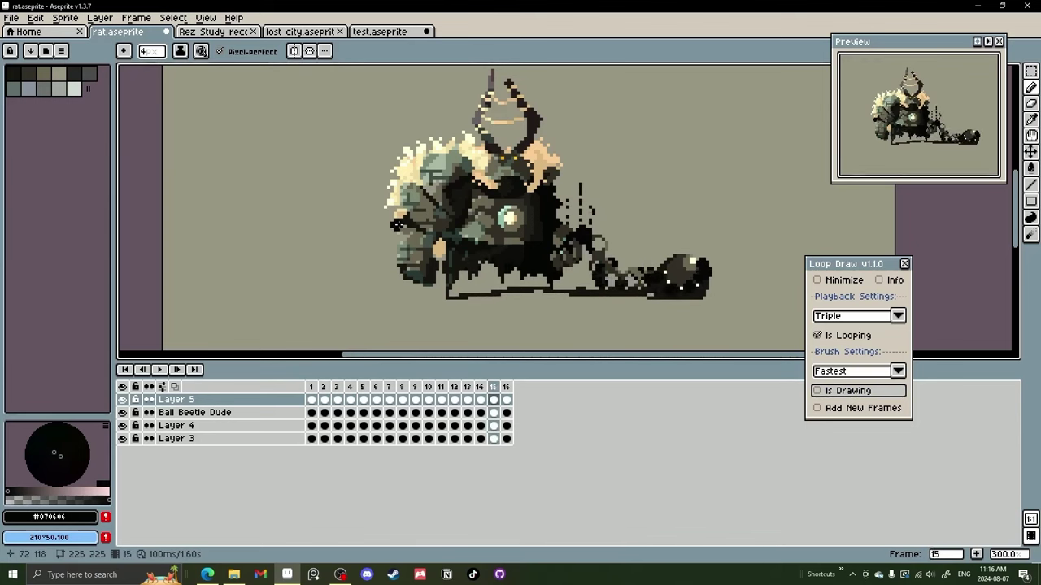
Switch back to Layer 4 and draw black particles around the character's lowered fist during looped playback
{"action": "left_click", "coordinate": [314, 426]}
{"action": "left_click", "coordinate": [860, 397]}
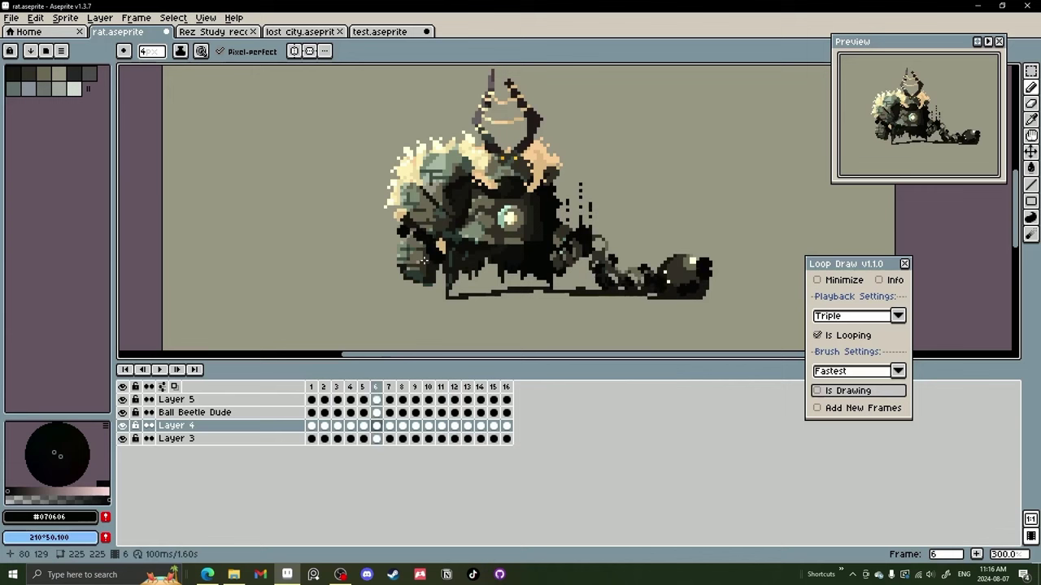
{"action": "key", "text": "space"}
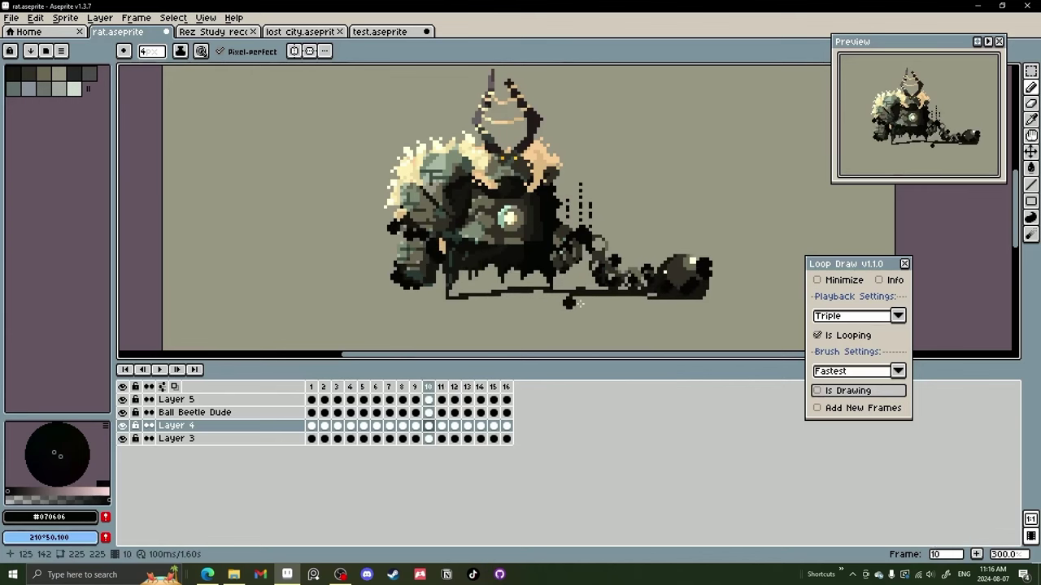
Reduce the brush to 2 px and draw black specks around the character's horned head with Is Drawing enabled
{"action": "key", "text": "minus"}
{"action": "key", "text": "minus"}
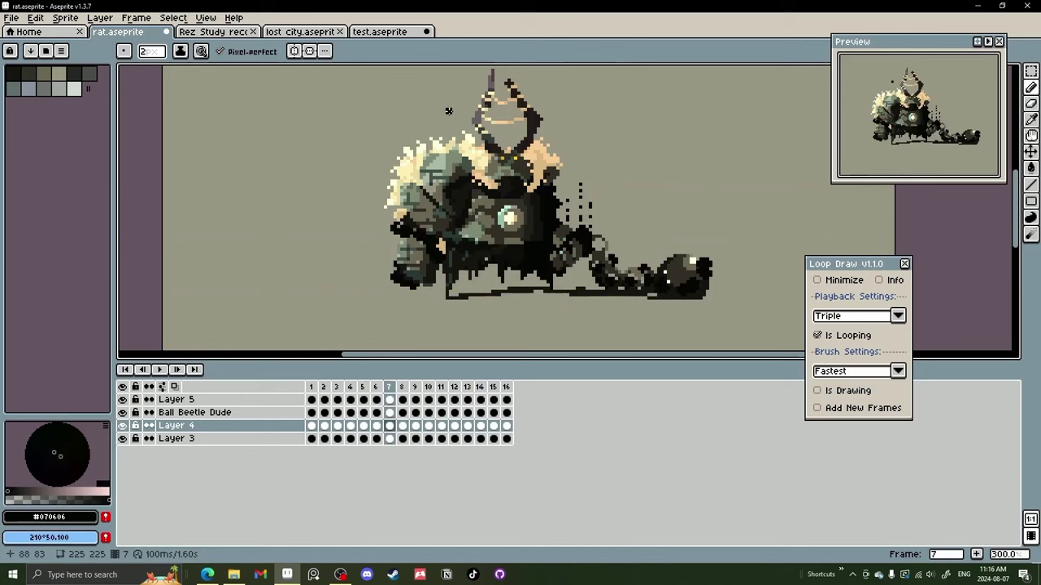
{"action": "left_click", "coordinate": [851, 391]}
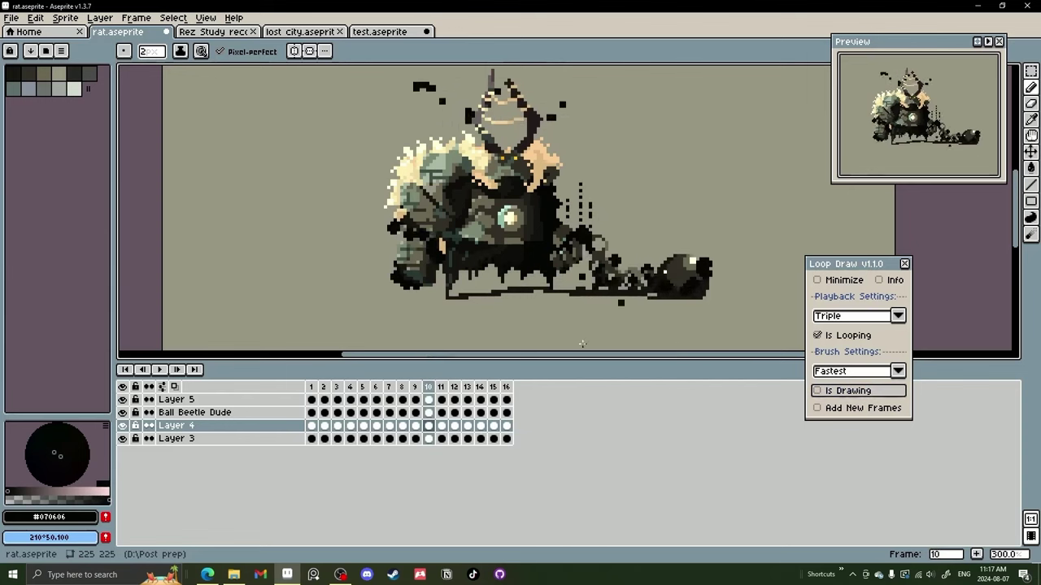
View the whole animated sprite and close the Loop Draw dialog
{"action": "scroll", "coordinate": [582, 344], "scroll_direction": "down", "scroll_amount": 3}
{"action": "scroll", "coordinate": [601, 309], "scroll_direction": "up", "scroll_amount": 1}
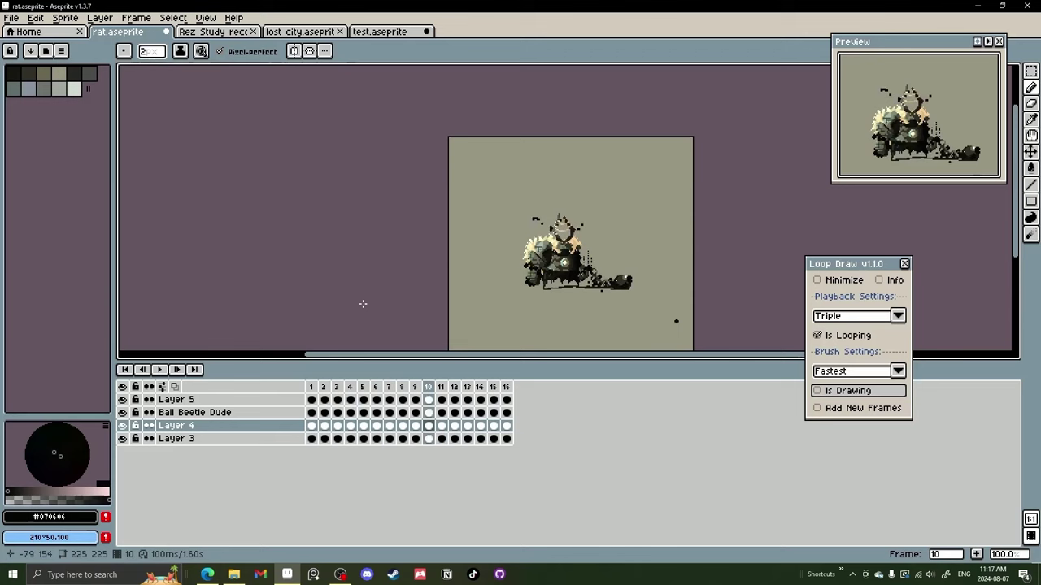
{"action": "left_click", "coordinate": [904, 264]}
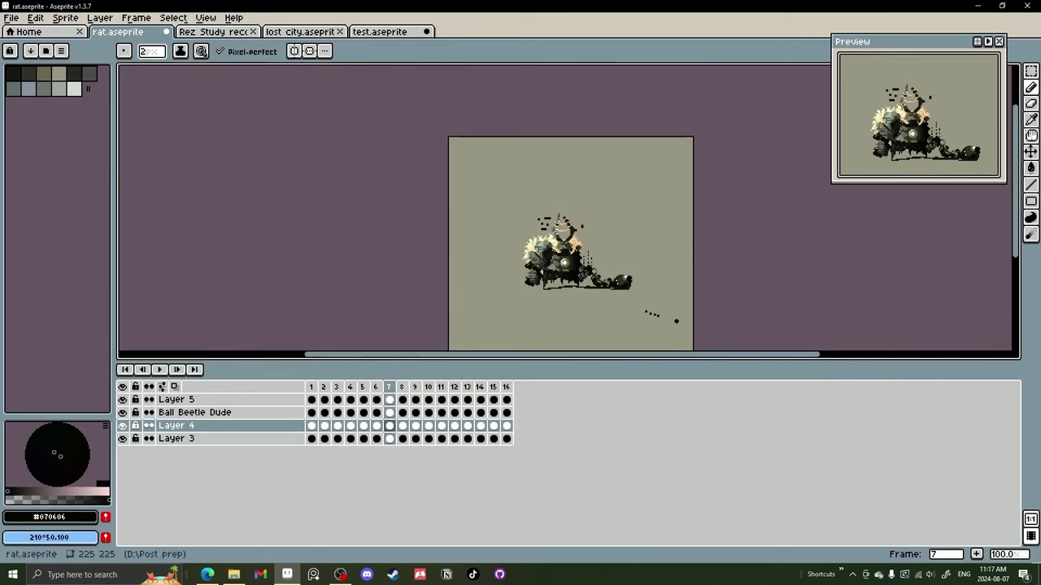
Switch to the browser and review the README of the aseprite-grassify GitHub repository
{"action": "key", "text": "alt+Tab"}
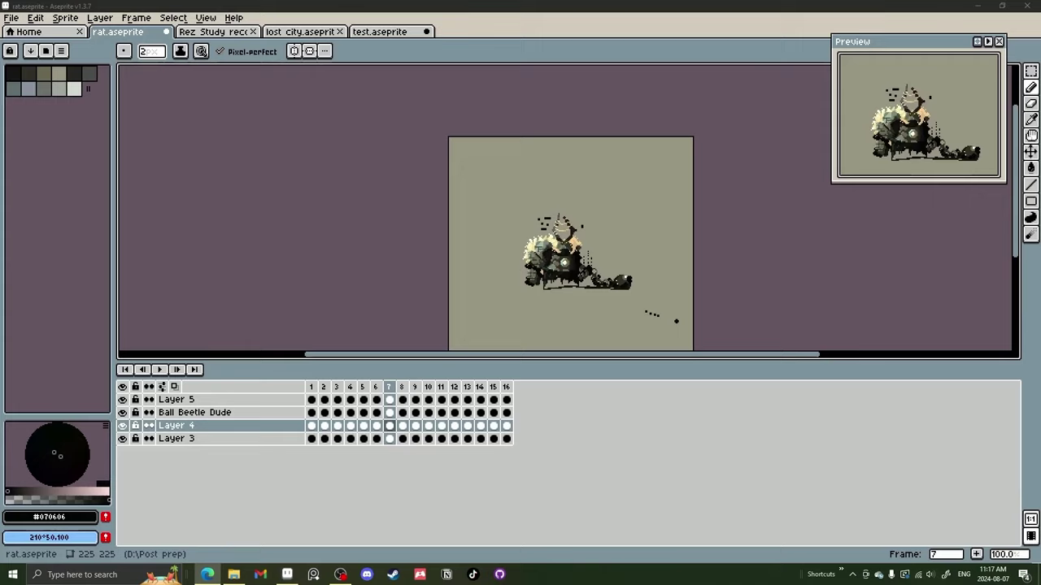
{"action": "scroll", "coordinate": [422, 230], "scroll_direction": "up", "scroll_amount": 3}
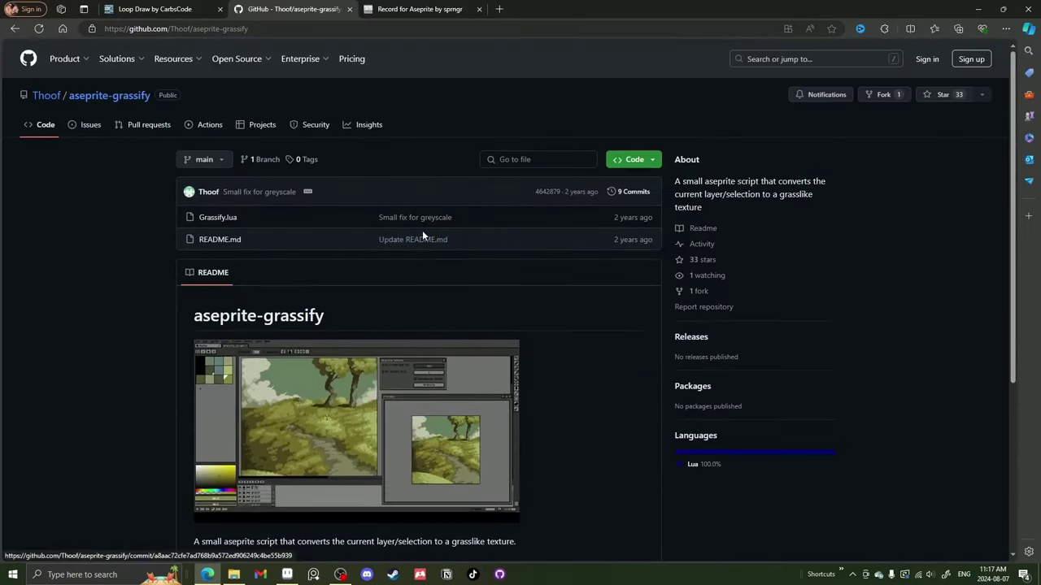
{"action": "scroll", "coordinate": [413, 240], "scroll_direction": "down", "scroll_amount": 2}
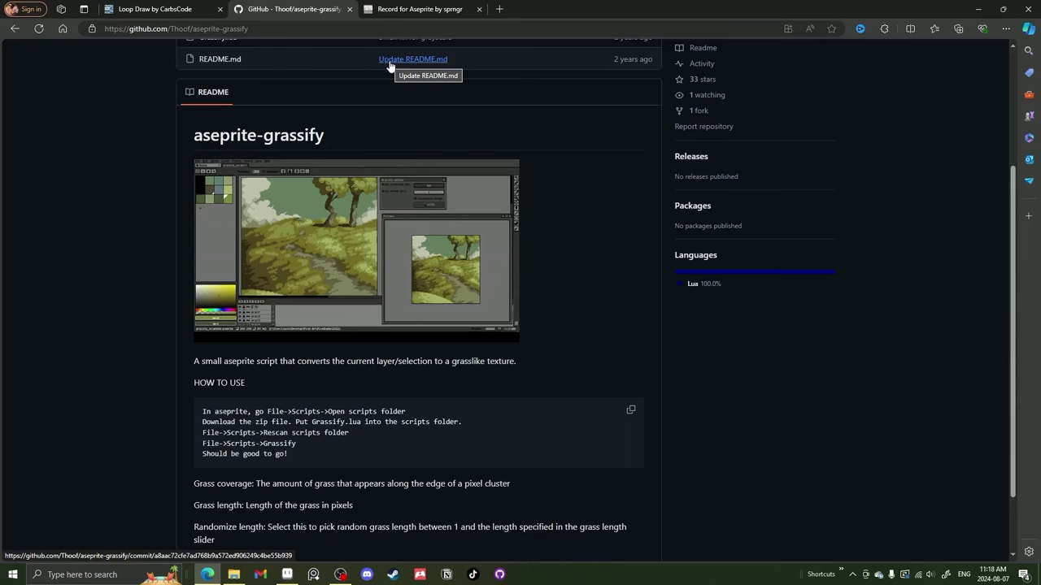
Return to Aseprite and bring up the lost city.aseprite document with its grassy foreground in view
{"action": "left_click_drag", "start_coordinate": [576, 7], "coordinate": [1040, 105]}
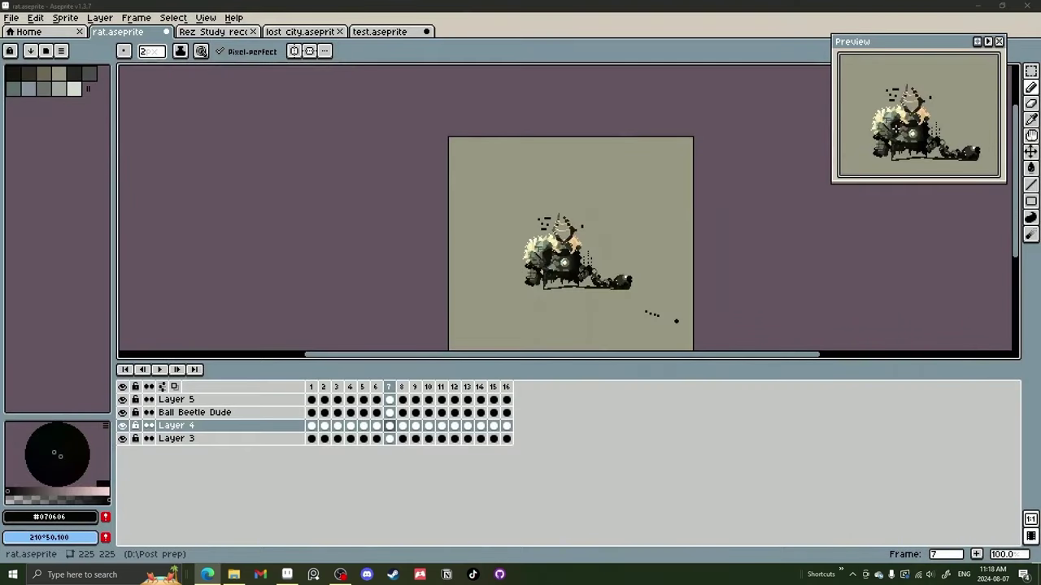
{"action": "left_click", "coordinate": [298, 32]}
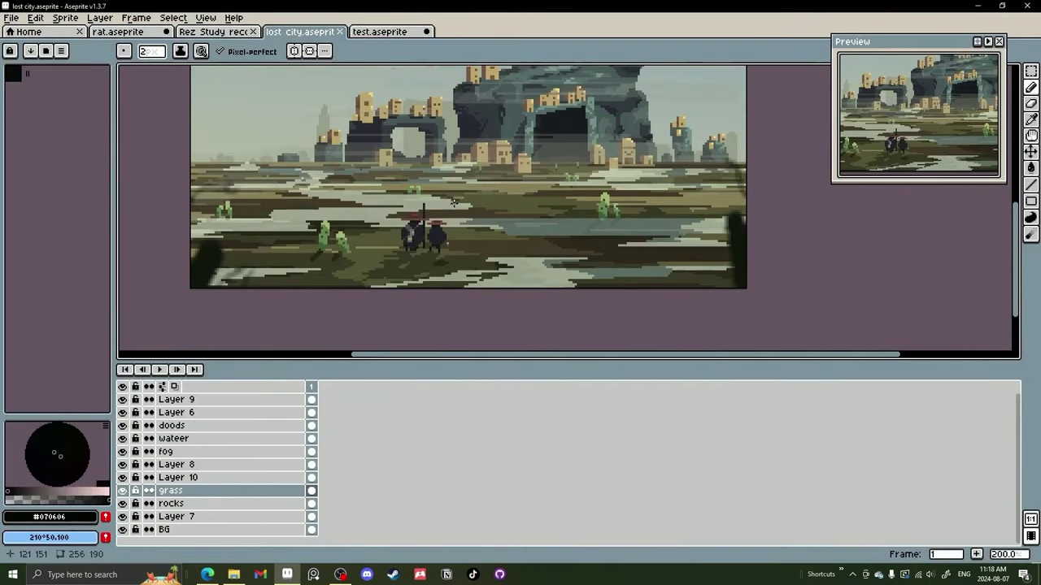
{"action": "scroll", "coordinate": [453, 201], "scroll_direction": "down", "scroll_amount": 1}
{"action": "scroll", "coordinate": [449, 184], "scroll_direction": "up", "scroll_amount": 1}
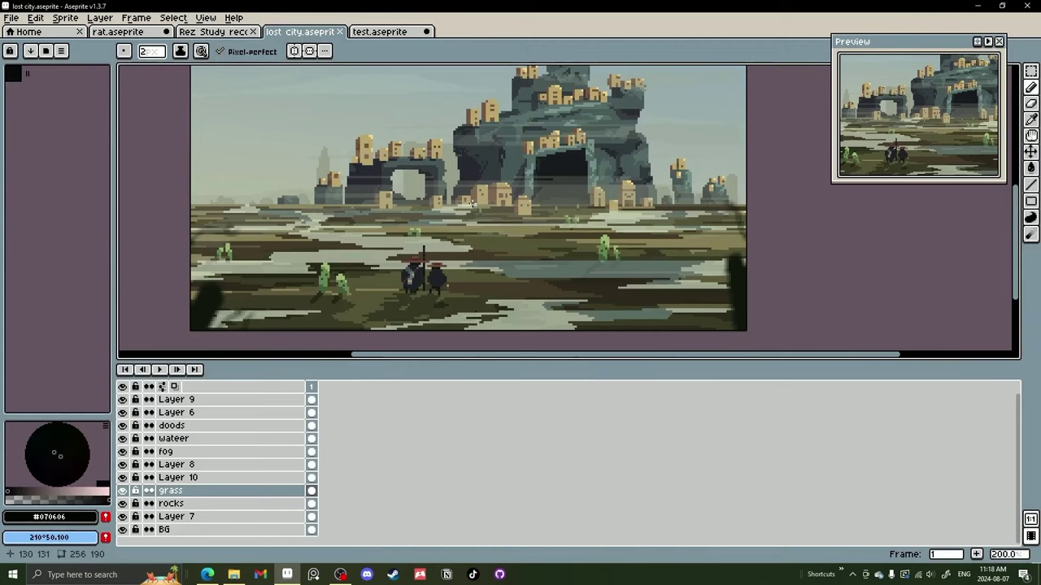
{"action": "left_click_drag", "start_coordinate": [471, 203], "coordinate": [488, 181]}
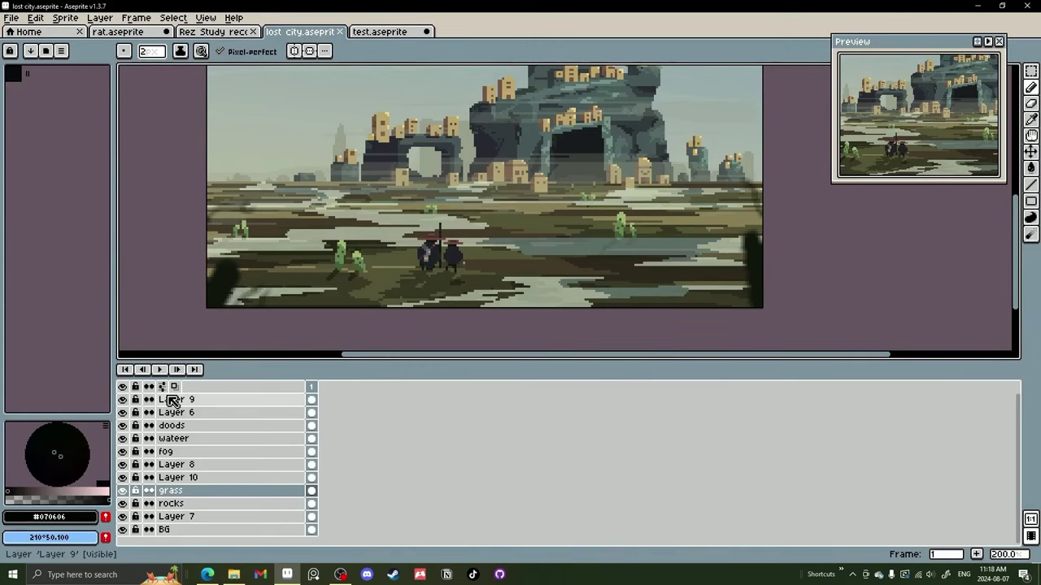
Toggle the grass layer's visibility off and on to examine what it contains
{"action": "left_click", "coordinate": [123, 491]}
{"action": "left_click", "coordinate": [123, 492]}
{"action": "left_click", "coordinate": [123, 492]}
{"action": "left_click", "coordinate": [123, 491]}
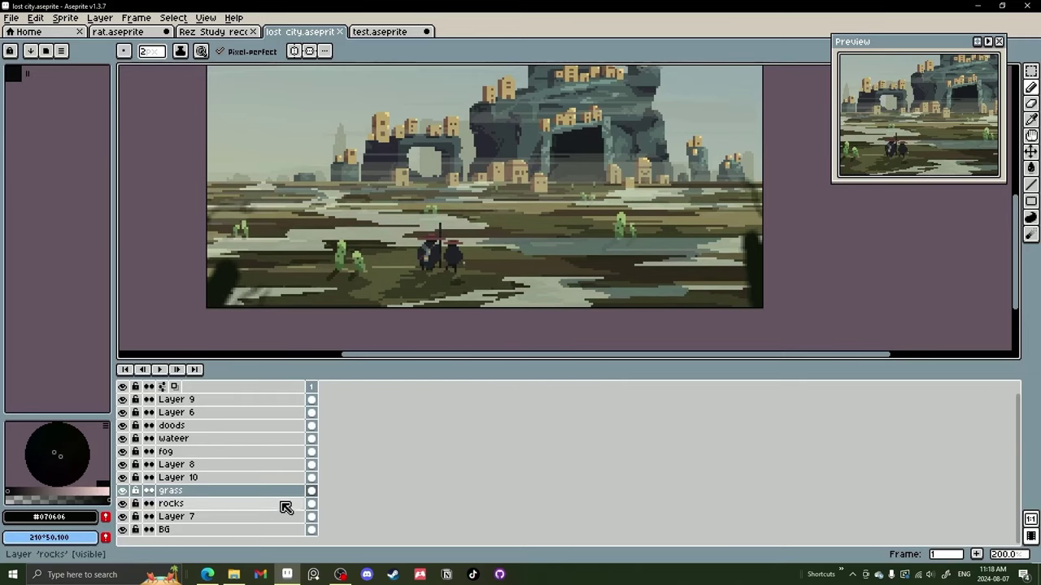
Select the grass layer's cel, run the Grassify script, and place its options dialog clear of the artwork
{"action": "left_click", "coordinate": [312, 491]}
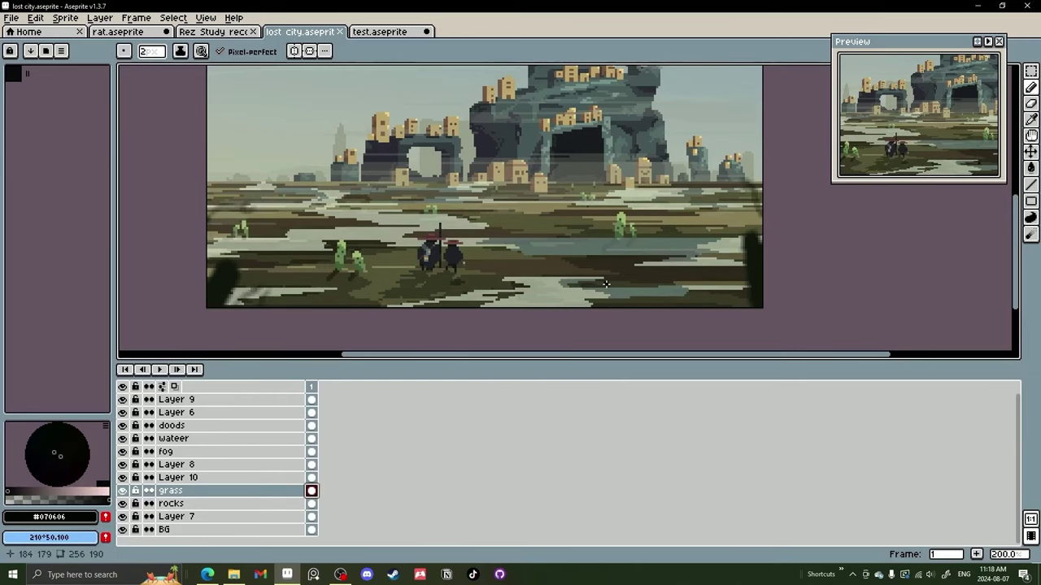
{"action": "left_click", "coordinate": [11, 17]}
{"action": "mouse_move", "coordinate": [70, 167]}
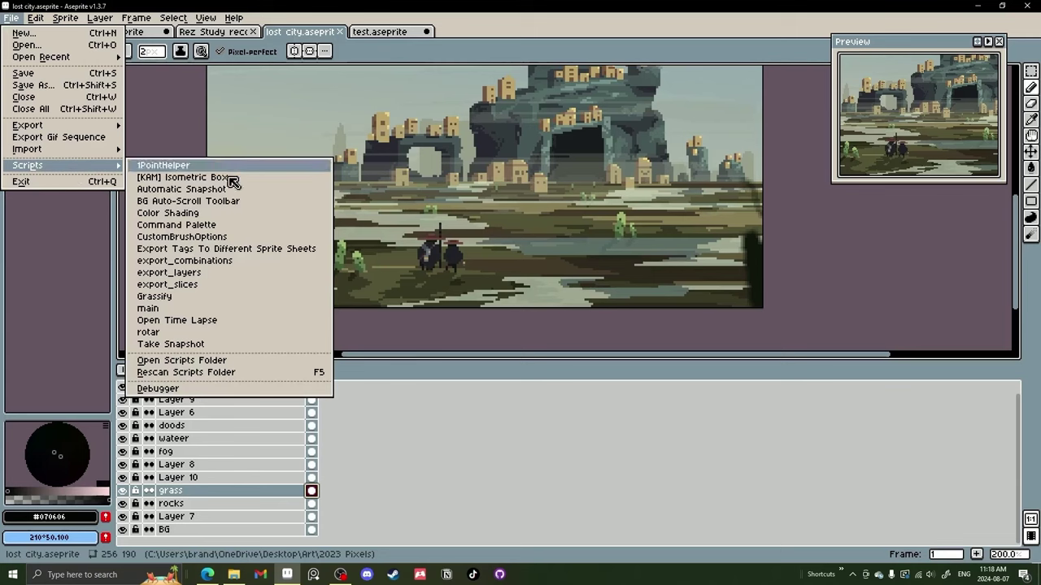
{"action": "left_click", "coordinate": [175, 297]}
{"action": "left_click_drag", "start_coordinate": [529, 256], "coordinate": [887, 313]}
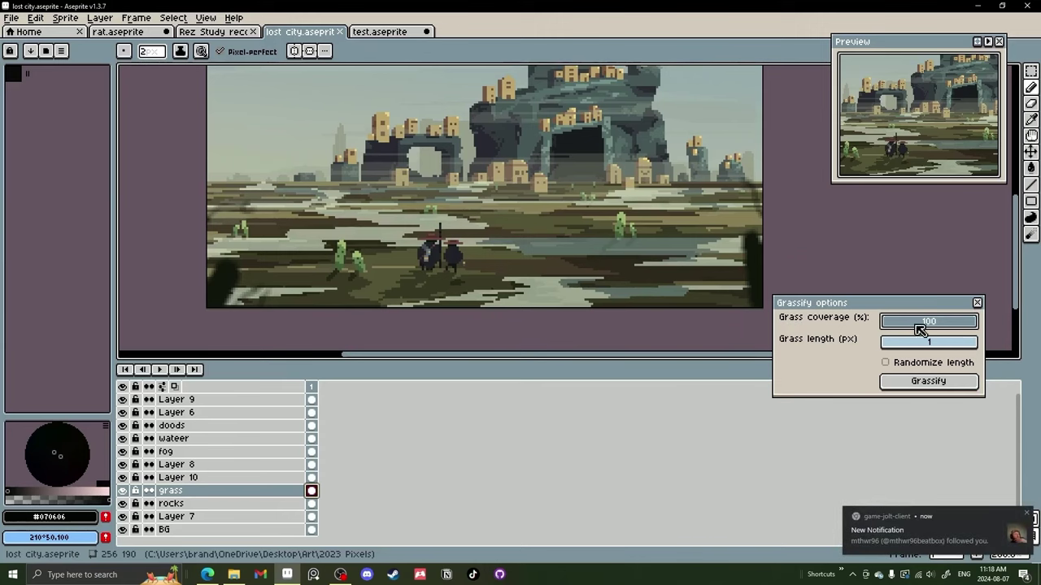
Set Grassify's grass length to 4 px, enable Randomize length, and set the grass coverage to 35%
{"action": "left_click_drag", "start_coordinate": [903, 342], "coordinate": [929, 348]}
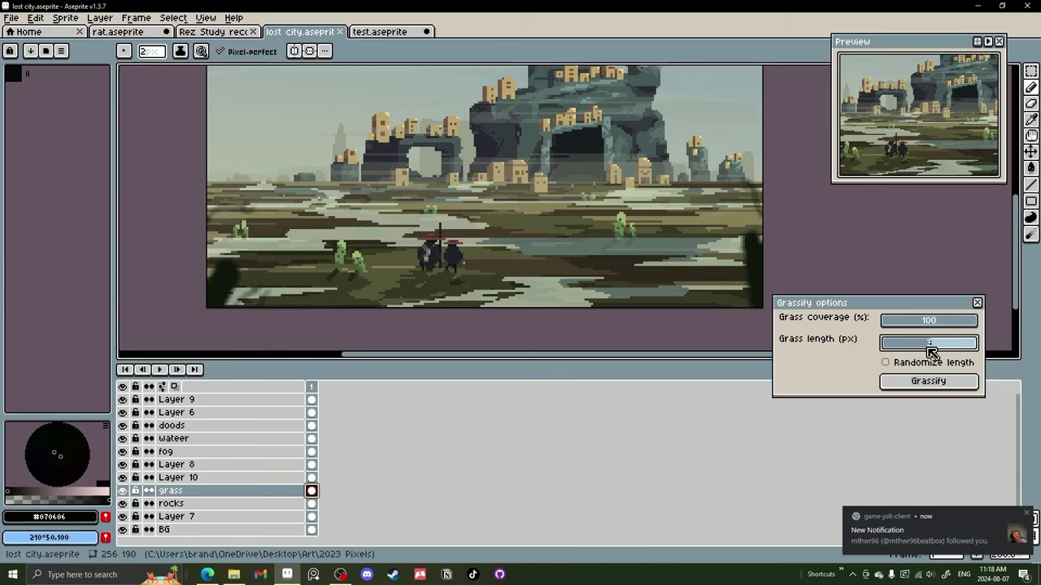
{"action": "left_click", "coordinate": [886, 362]}
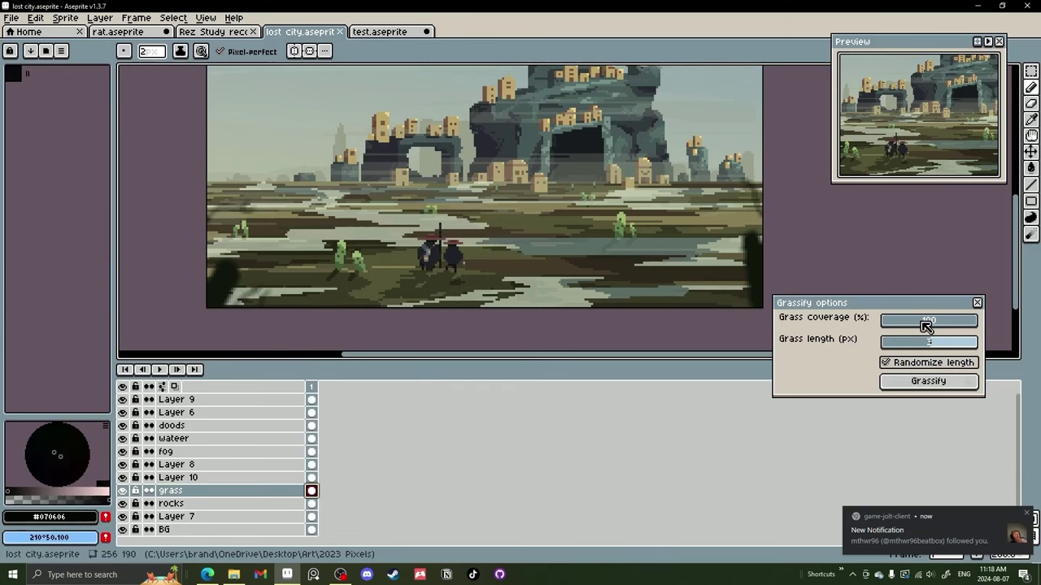
{"action": "left_click_drag", "start_coordinate": [939, 323], "coordinate": [917, 331]}
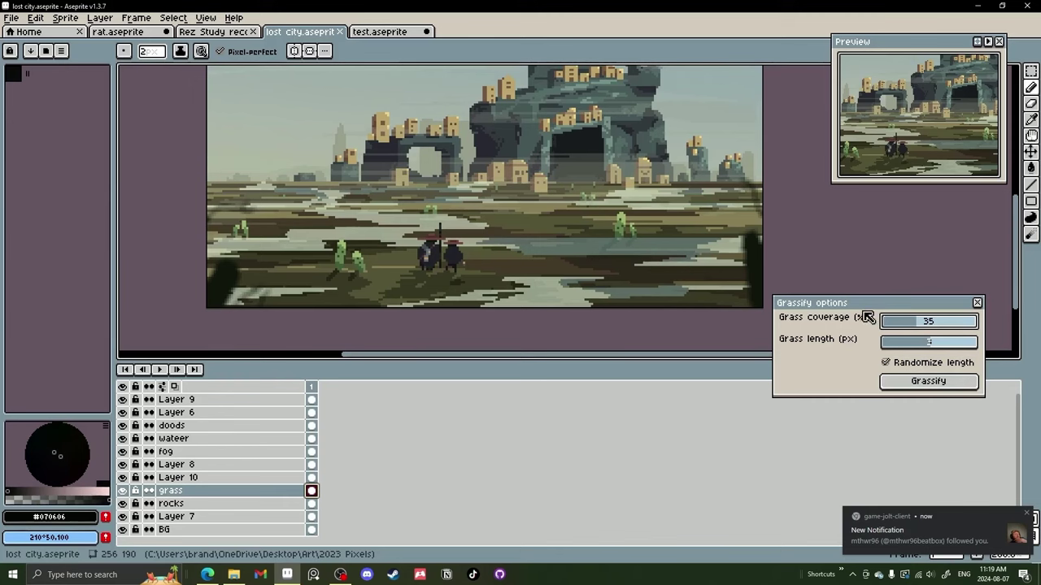
{"action": "left_click_drag", "start_coordinate": [900, 312], "coordinate": [934, 327]}
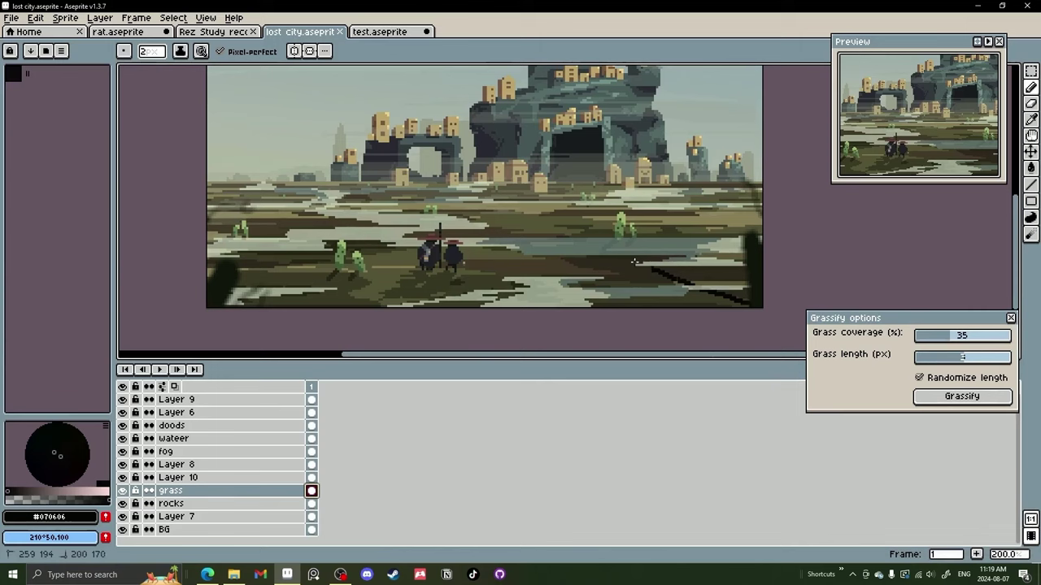
Select a full-width rectangular strip about 256 by 33 px across the lowest foreground of the grass layer
{"action": "key", "text": "m"}
{"action": "left_click_drag", "start_coordinate": [783, 309], "coordinate": [179, 236]}
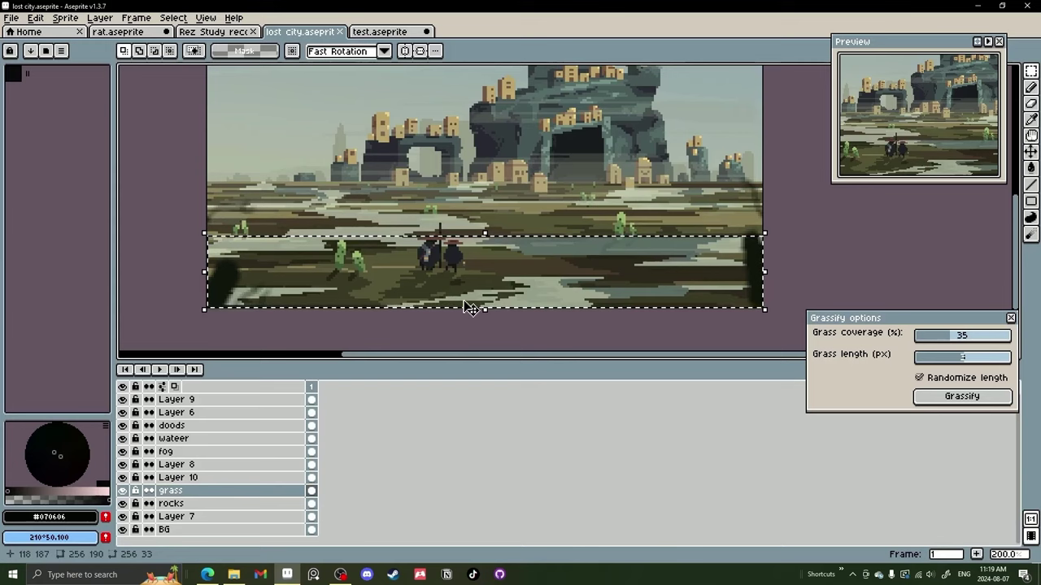
Try Grassify on the selected strip with 100% coverage and Randomize length off, and undo the result
{"action": "left_click_drag", "start_coordinate": [960, 333], "coordinate": [1015, 339]}
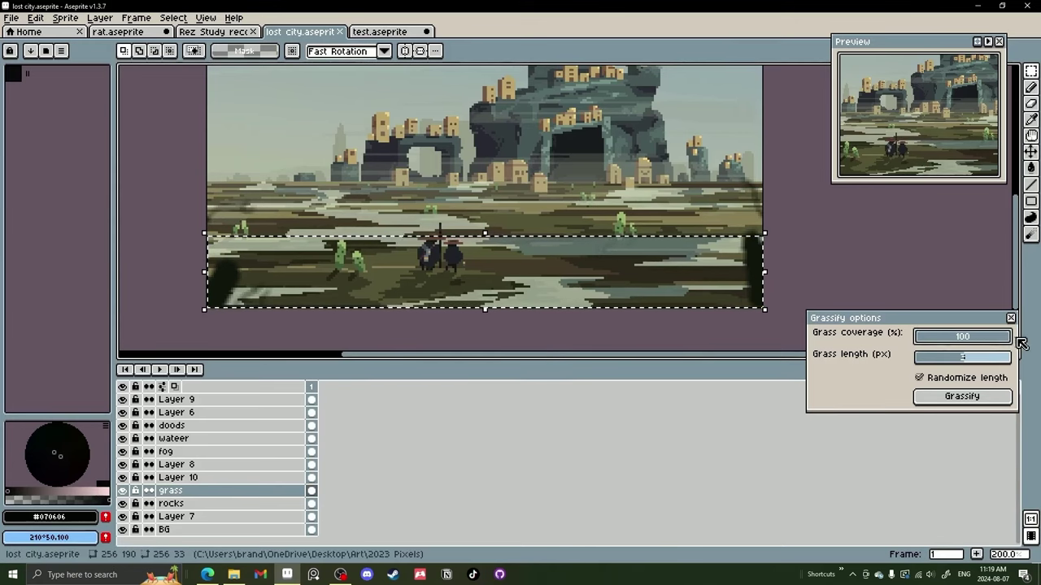
{"action": "left_click", "coordinate": [970, 362]}
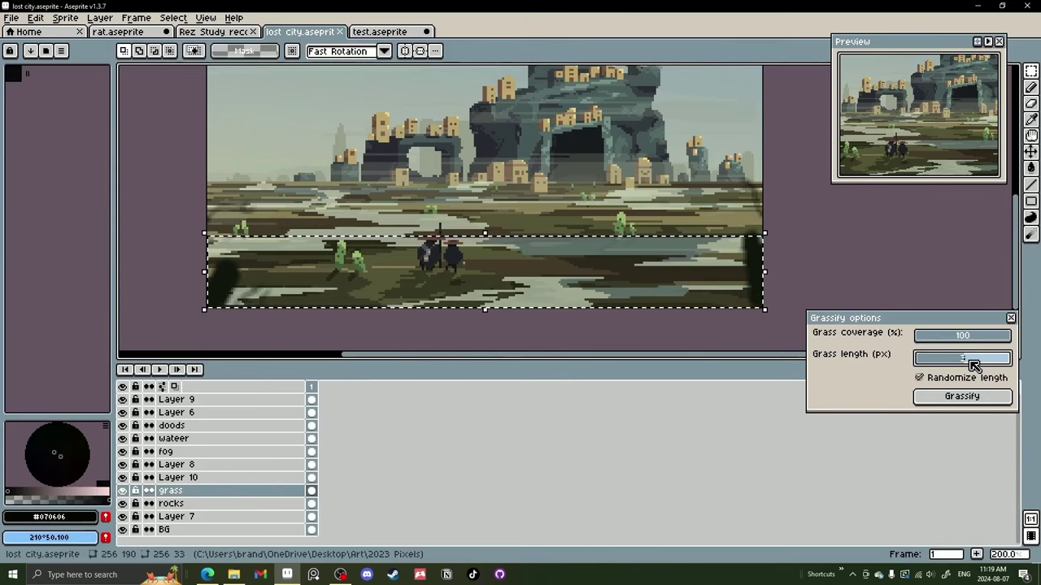
{"action": "left_click", "coordinate": [920, 378]}
{"action": "left_click", "coordinate": [962, 397]}
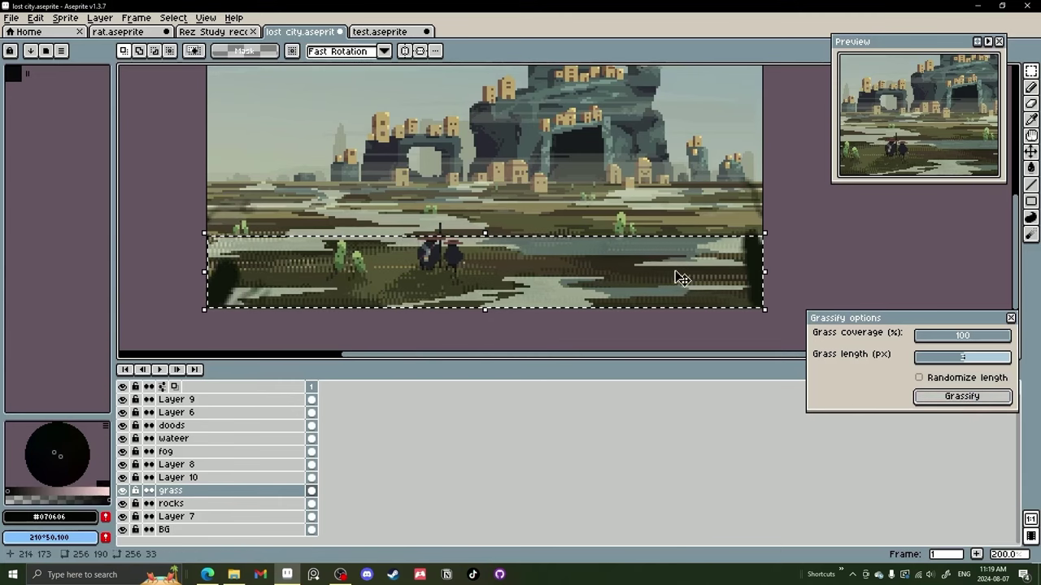
{"action": "key", "text": "ctrl+z"}
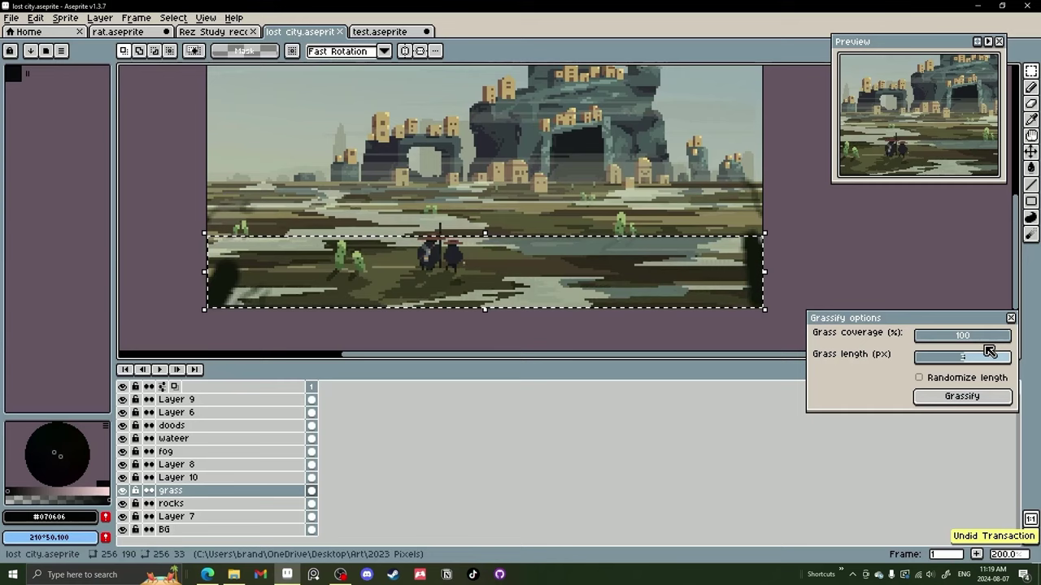
Grassify the selected lowest foreground strip with 32% coverage and Randomize length on, and clear the selection
{"action": "left_click_drag", "start_coordinate": [967, 342], "coordinate": [957, 343]}
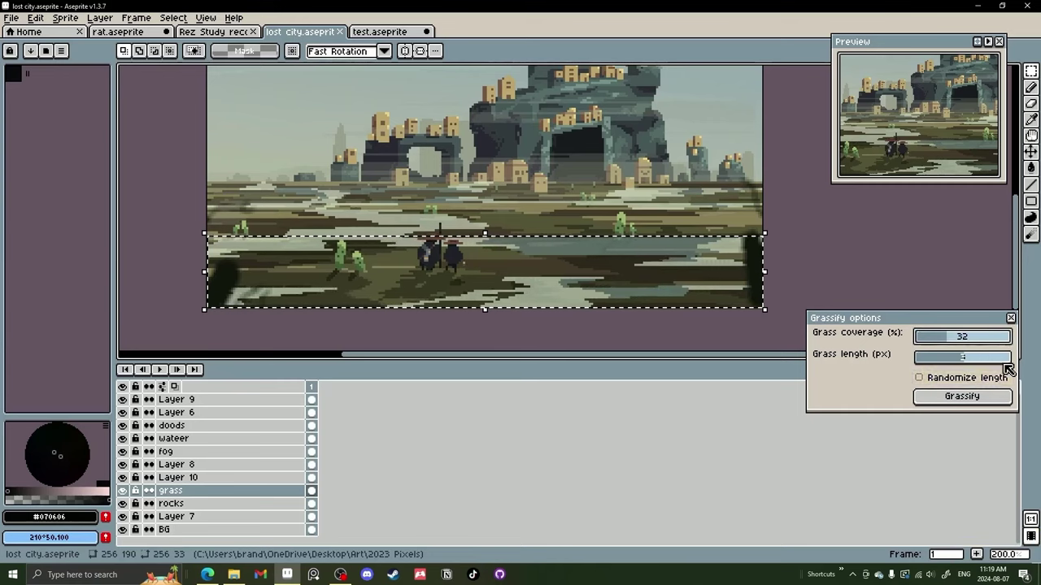
{"action": "left_click", "coordinate": [969, 380]}
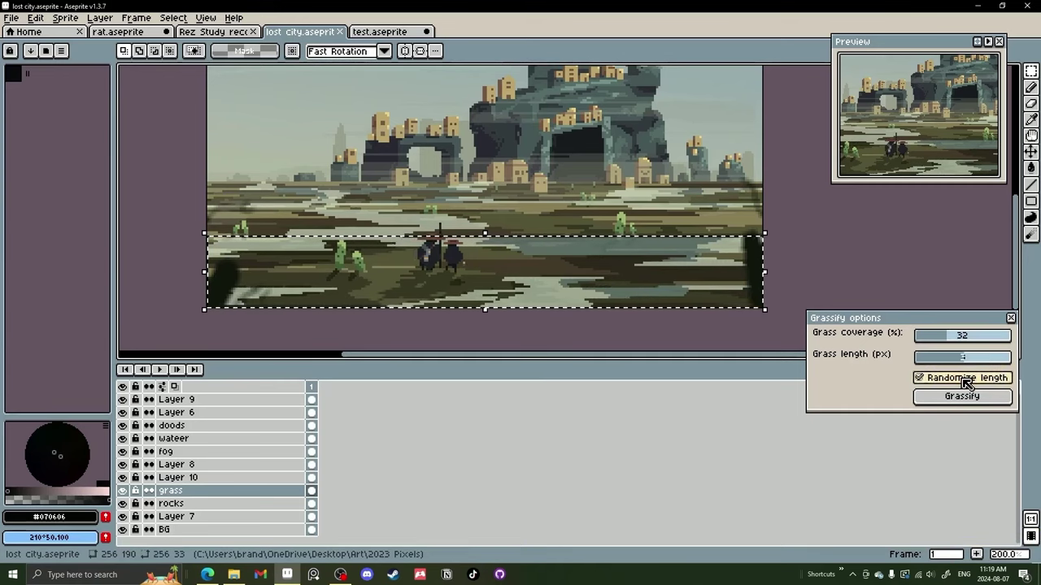
{"action": "left_click", "coordinate": [929, 398]}
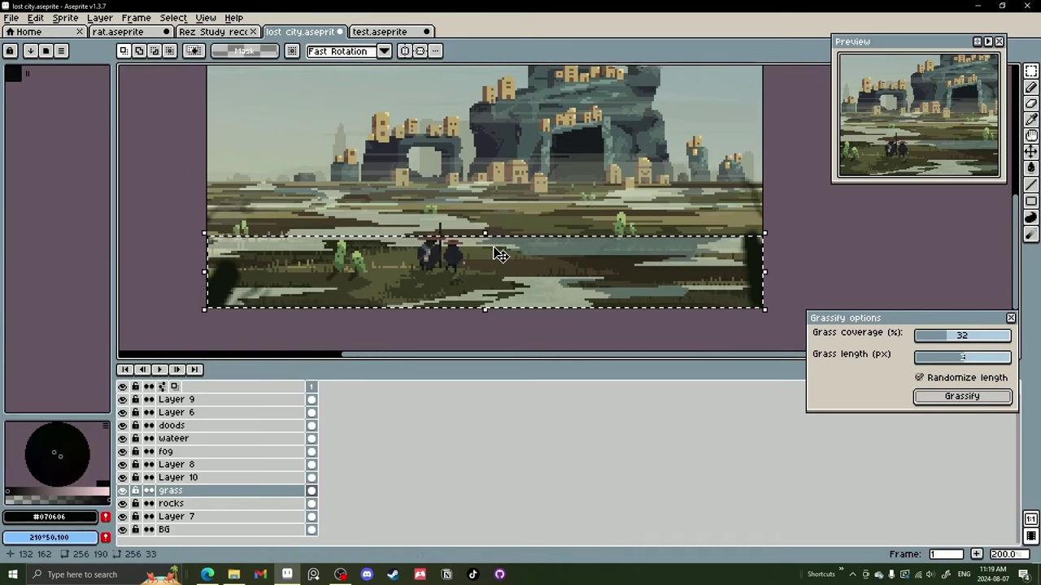
{"action": "key", "text": "ctrl+d"}
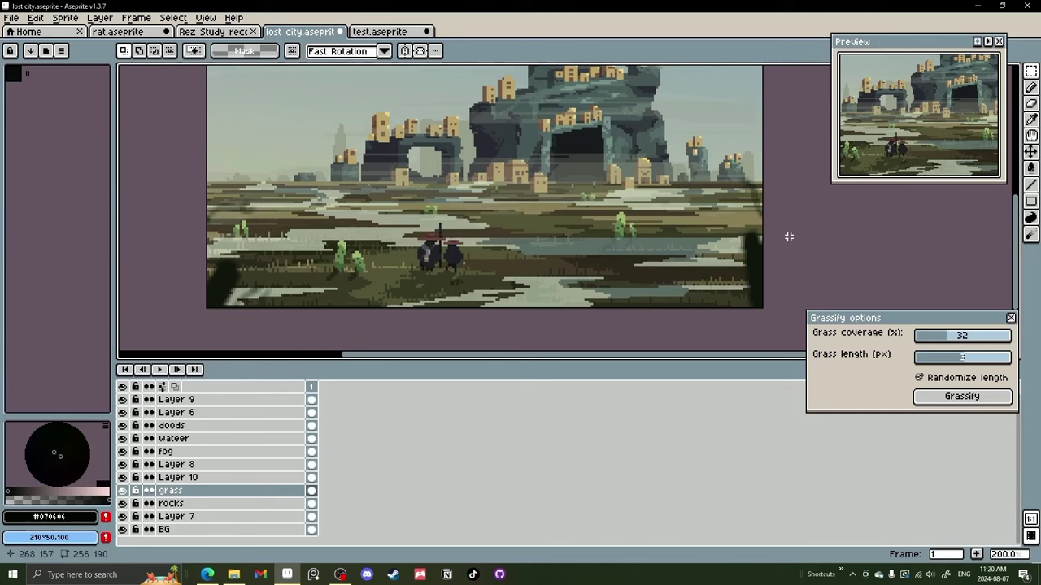
Select the full-width strip of about 256 by 15 px above the lowest foreground and Grassify it with 27% coverage and 2 px length
{"action": "left_click_drag", "start_coordinate": [754, 239], "coordinate": [188, 208]}
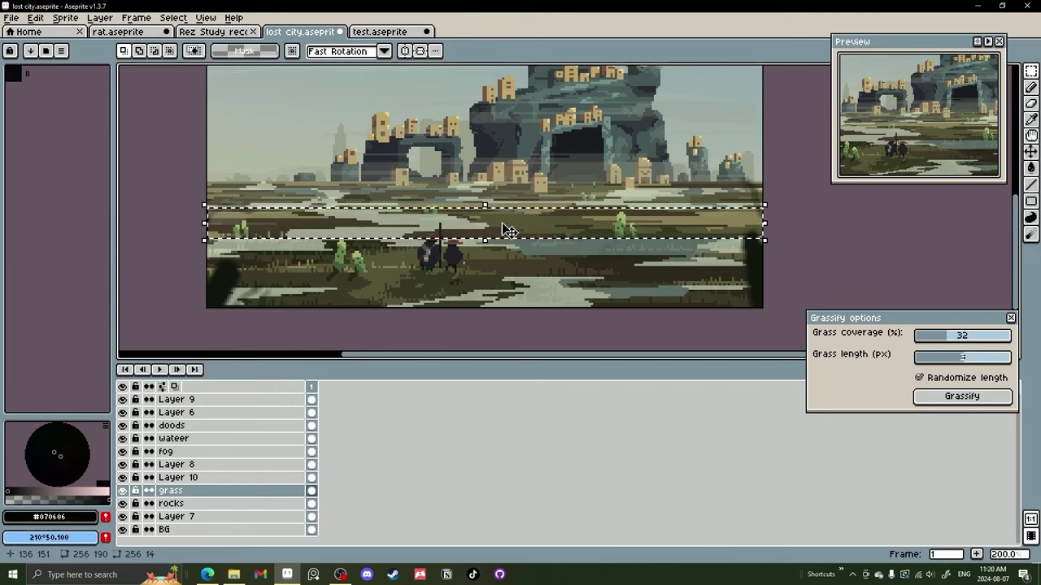
{"action": "left_click", "coordinate": [781, 242]}
{"action": "left_click_drag", "start_coordinate": [780, 240], "coordinate": [179, 204]}
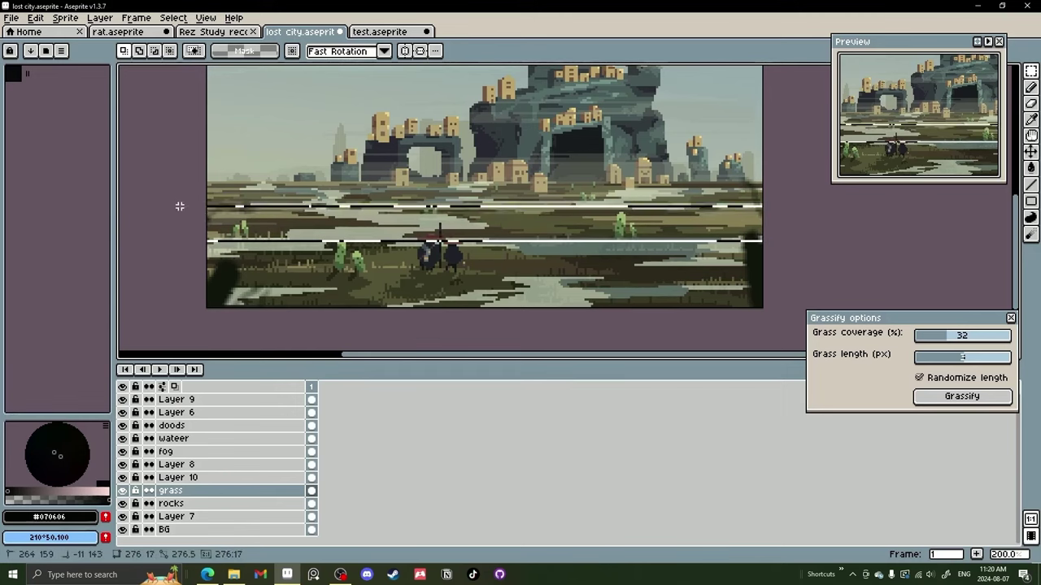
{"action": "left_click", "coordinate": [945, 361]}
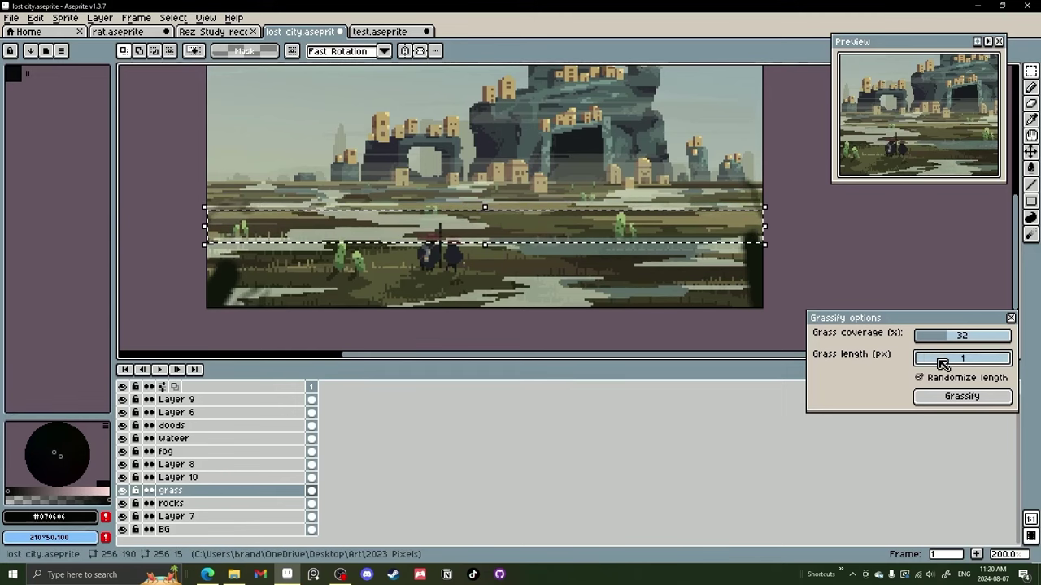
{"action": "left_click_drag", "start_coordinate": [960, 341], "coordinate": [948, 338]}
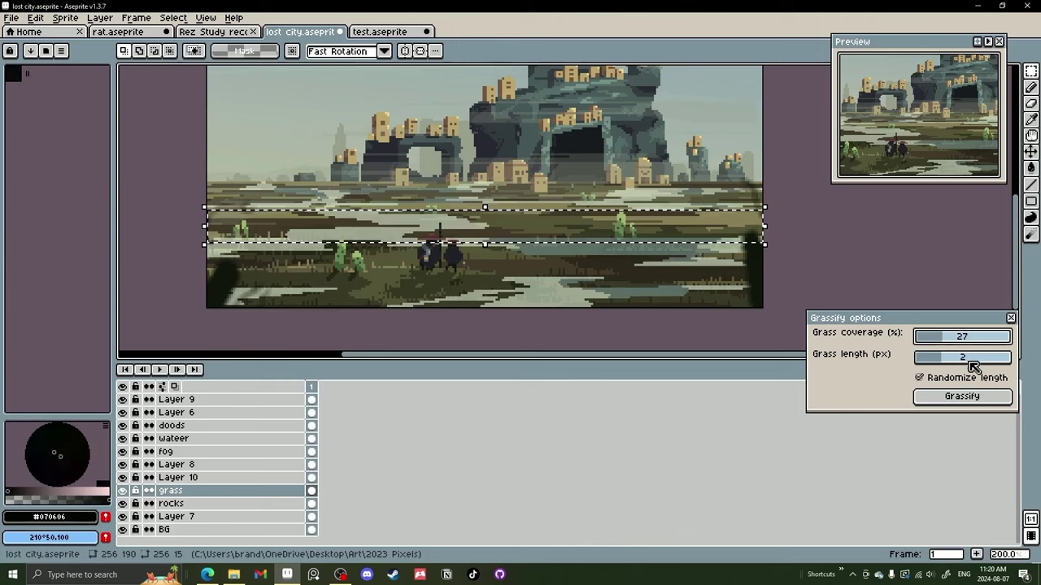
{"action": "left_click", "coordinate": [962, 398]}
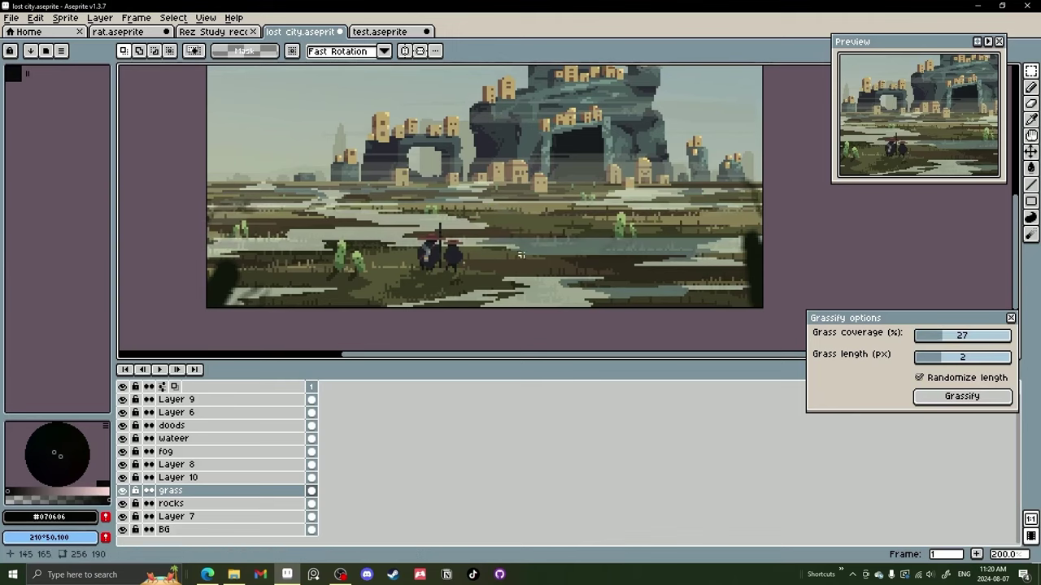
Select a thin full-width strip of about 256 by 6 px near the horizon and Grassify it with 16% coverage and 1 px length
{"action": "left_click_drag", "start_coordinate": [771, 208], "coordinate": [173, 195]}
{"action": "left_click", "coordinate": [929, 359]}
{"action": "left_click", "coordinate": [930, 336]}
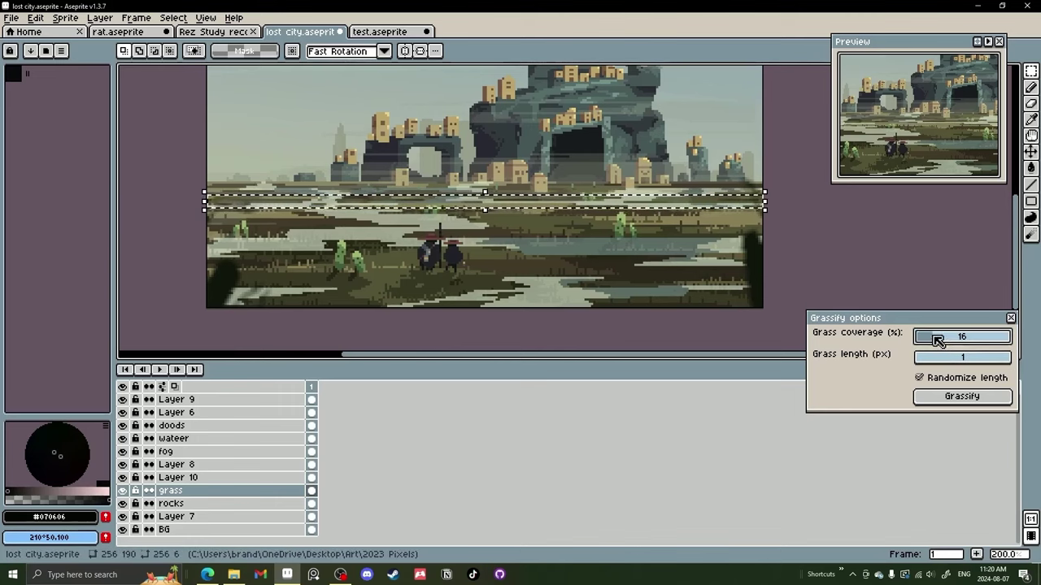
{"action": "left_click", "coordinate": [955, 394]}
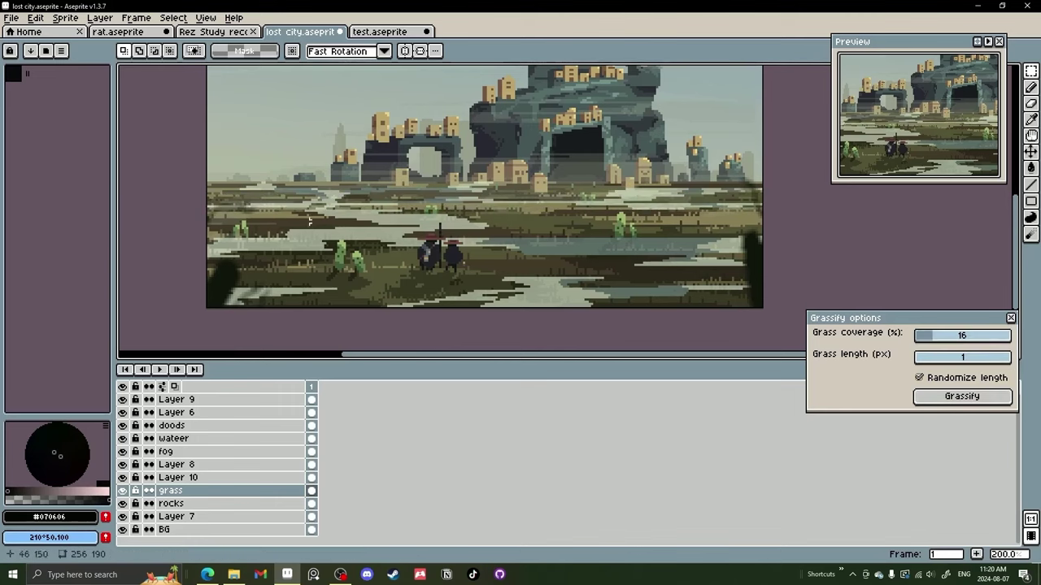
{"action": "left_click", "coordinate": [952, 397]}
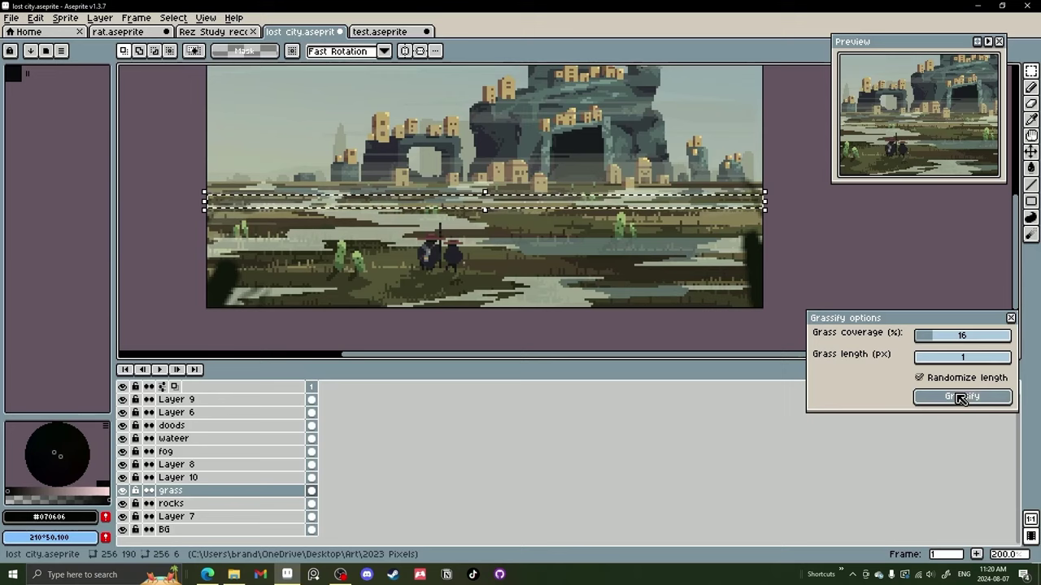
Review the generated grass blades across the whole landscape and up close in the foreground
{"action": "scroll", "coordinate": [846, 244], "scroll_direction": "down", "scroll_amount": 2}
{"action": "left_click_drag", "start_coordinate": [847, 244], "coordinate": [793, 251]}
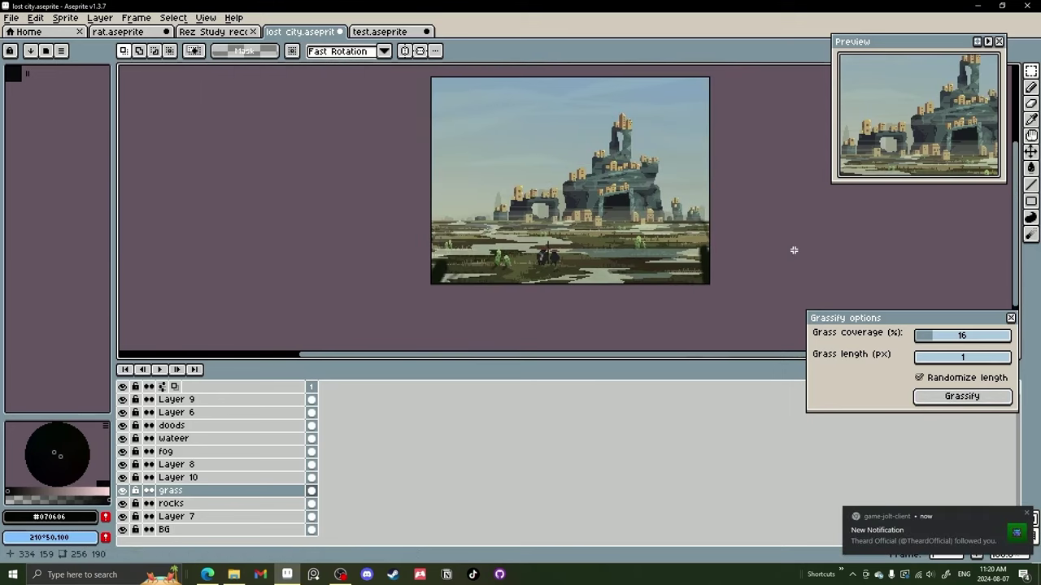
{"action": "scroll", "coordinate": [788, 249], "scroll_direction": "up", "scroll_amount": 1}
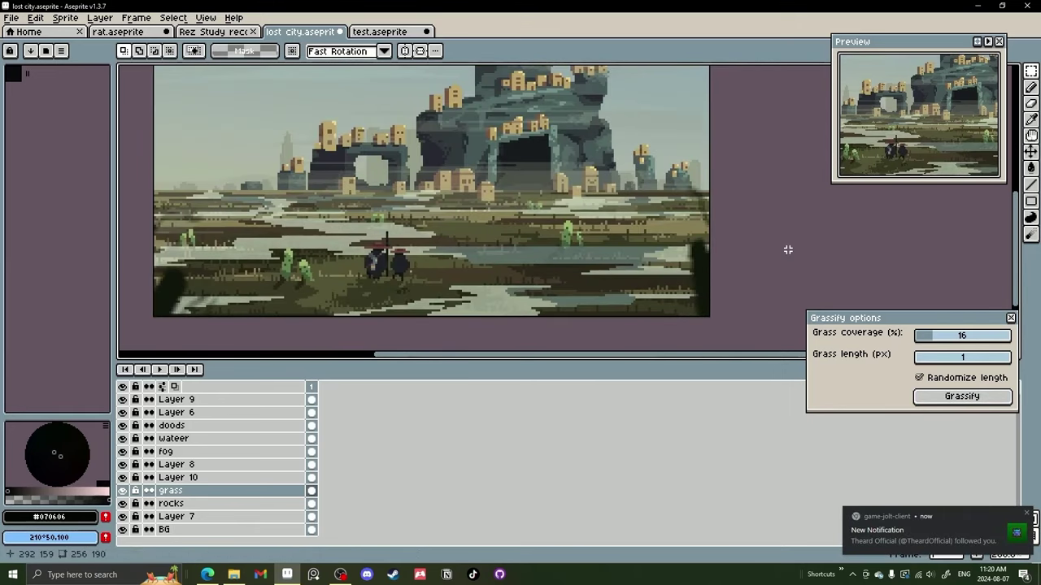
{"action": "left_click_drag", "start_coordinate": [740, 259], "coordinate": [757, 237]}
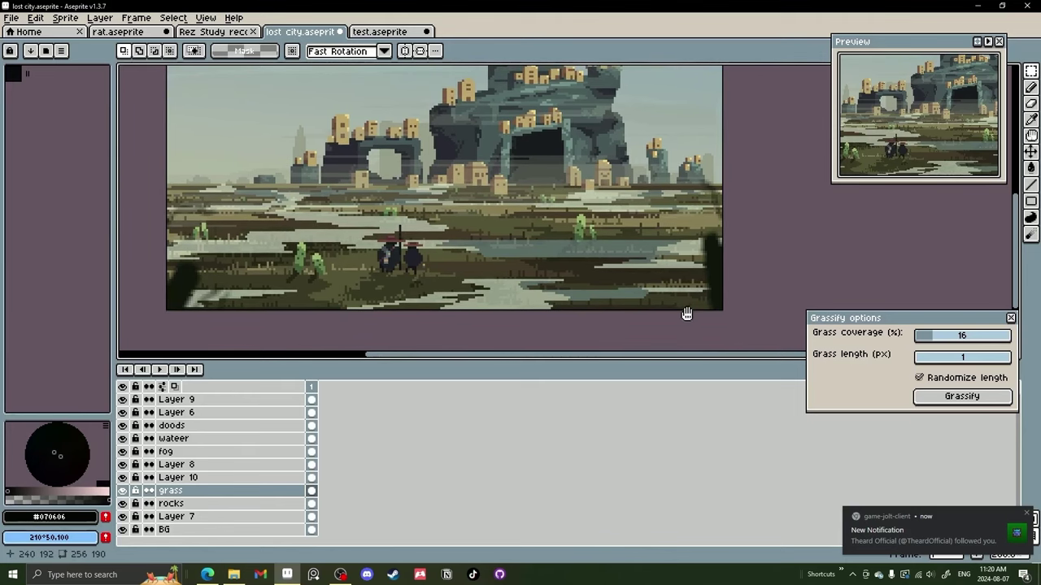
{"action": "left_click_drag", "start_coordinate": [687, 314], "coordinate": [751, 297]}
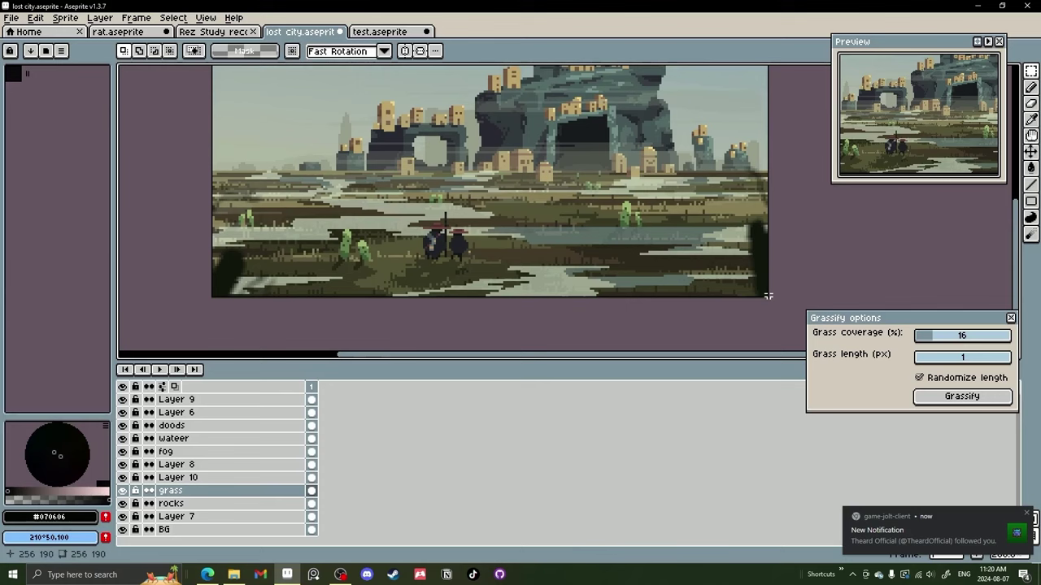
{"action": "left_click_drag", "start_coordinate": [799, 279], "coordinate": [750, 295]}
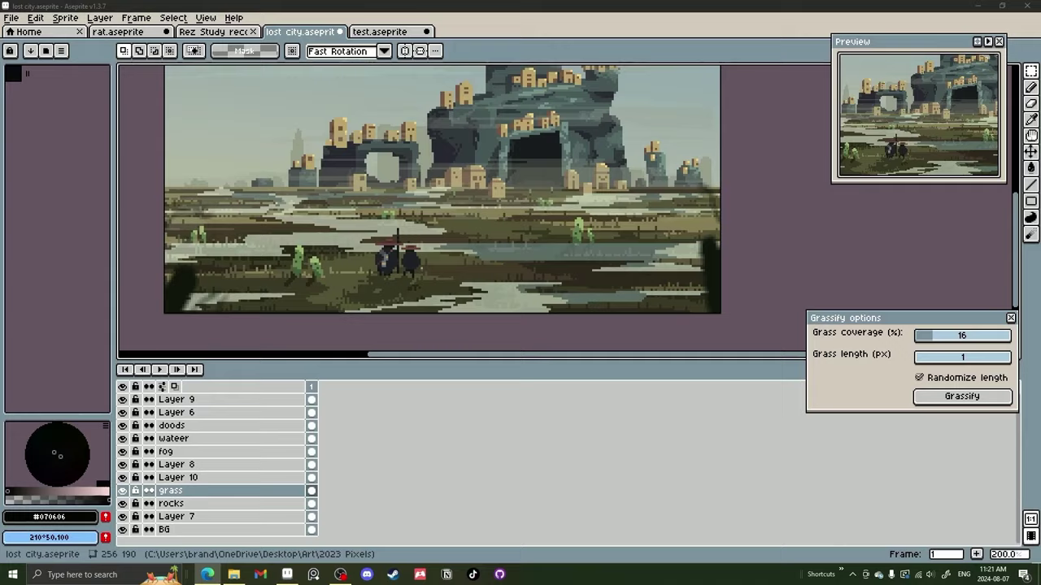
Switch to the browser and read the Record for Aseprite page's description, installation and usage instructions
{"action": "left_click_drag", "start_coordinate": [1040, 74], "coordinate": [465, 3]}
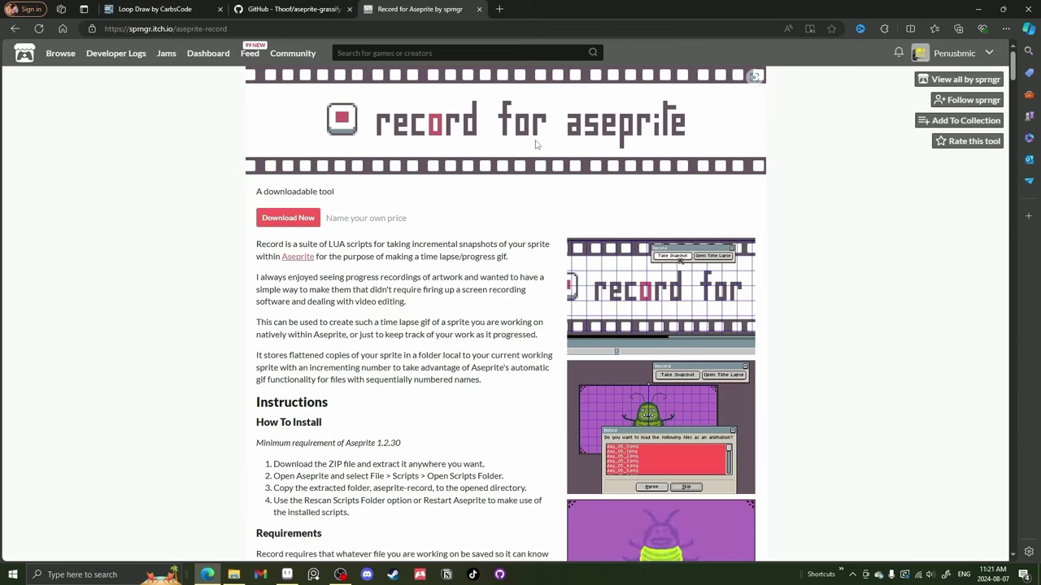
{"action": "scroll", "coordinate": [525, 214], "scroll_direction": "down", "scroll_amount": 3}
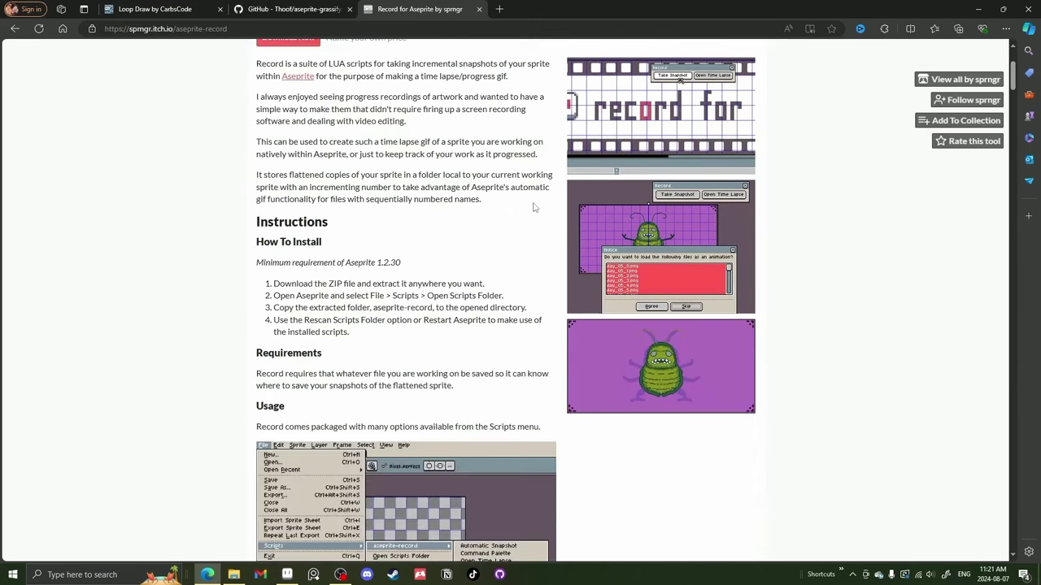
{"action": "scroll", "coordinate": [533, 207], "scroll_direction": "down", "scroll_amount": 3}
{"action": "scroll", "coordinate": [532, 205], "scroll_direction": "up", "scroll_amount": 6}
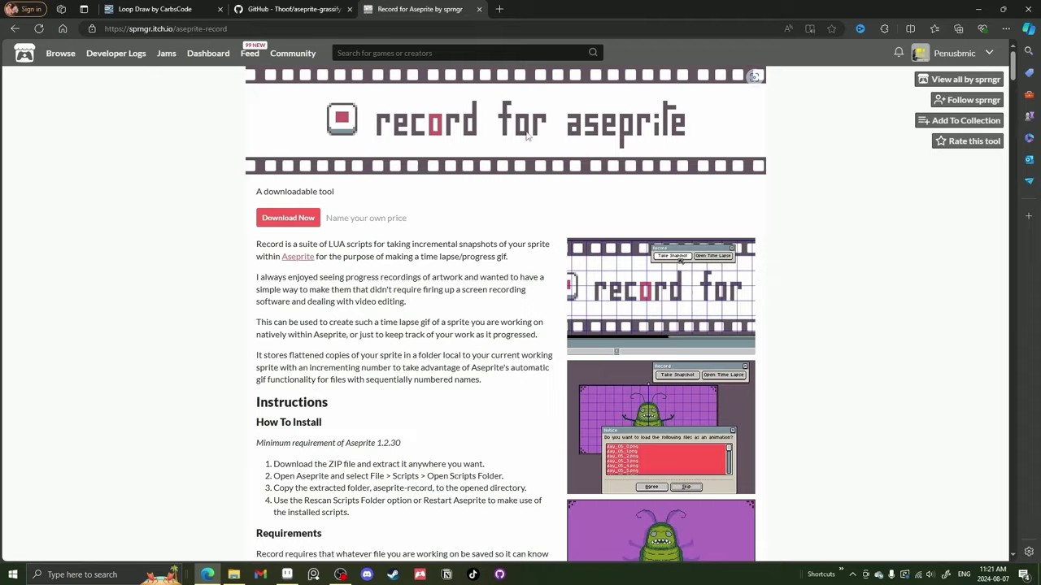
{"action": "left_click_drag", "start_coordinate": [571, 13], "coordinate": [1040, 15]}
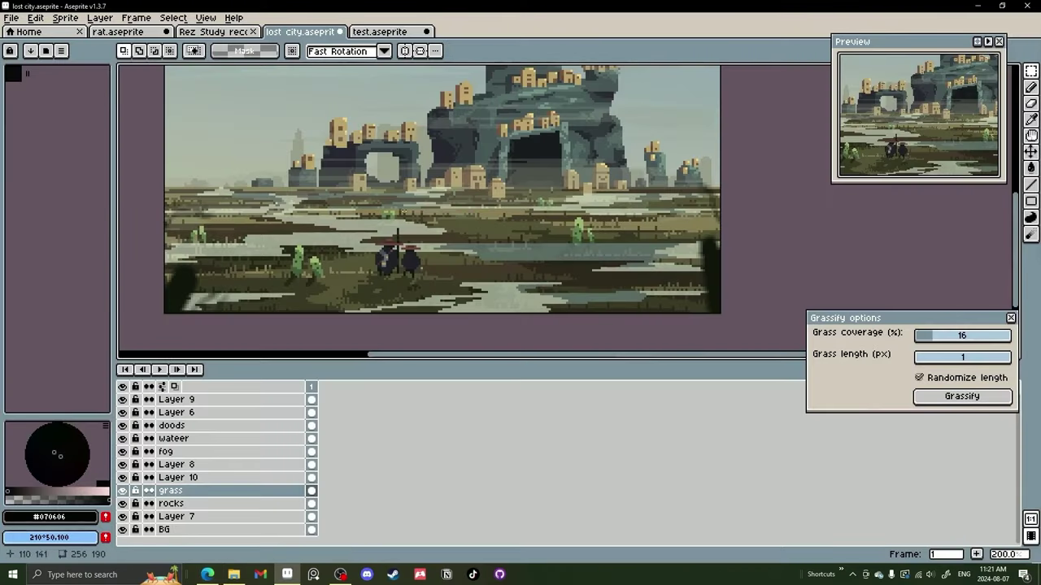
Play the recorded time-lapse in the Rez Study record sprite, and close the Grassify options dialog
{"action": "left_click", "coordinate": [213, 32]}
{"action": "left_click_drag", "start_coordinate": [918, 326], "coordinate": [905, 433]}
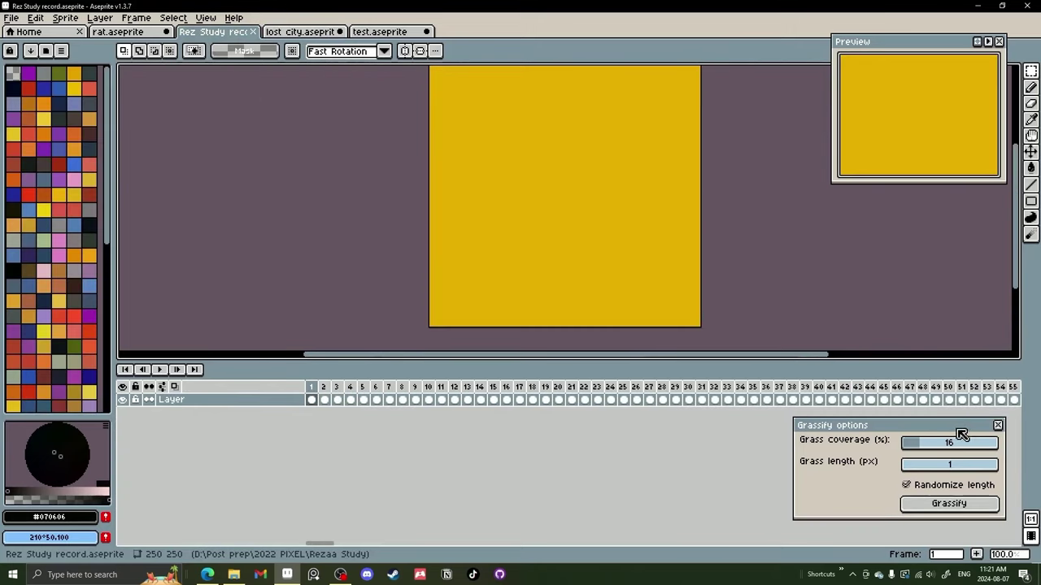
{"action": "left_click", "coordinate": [177, 370]}
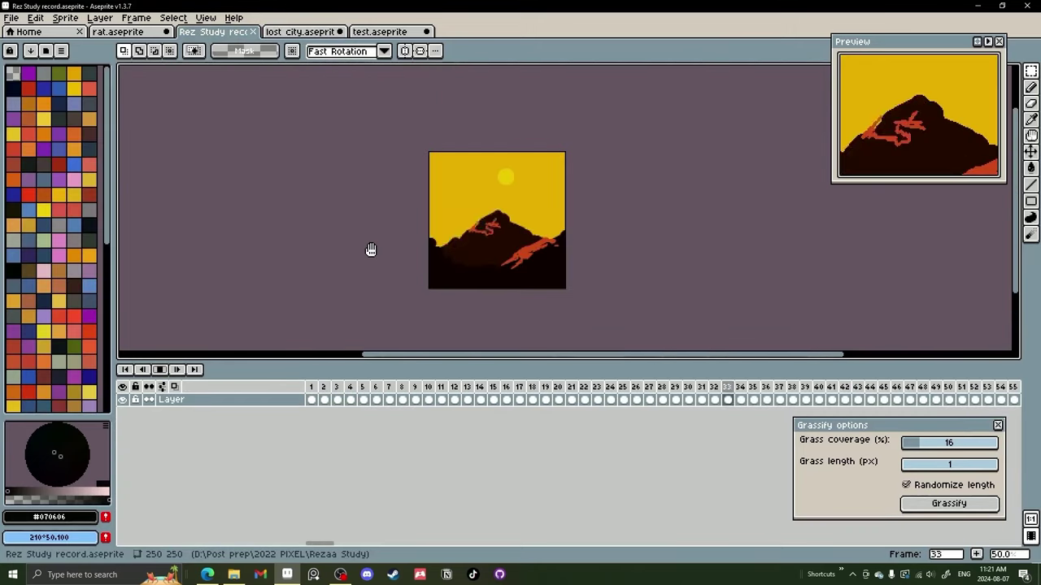
{"action": "left_click", "coordinate": [997, 425]}
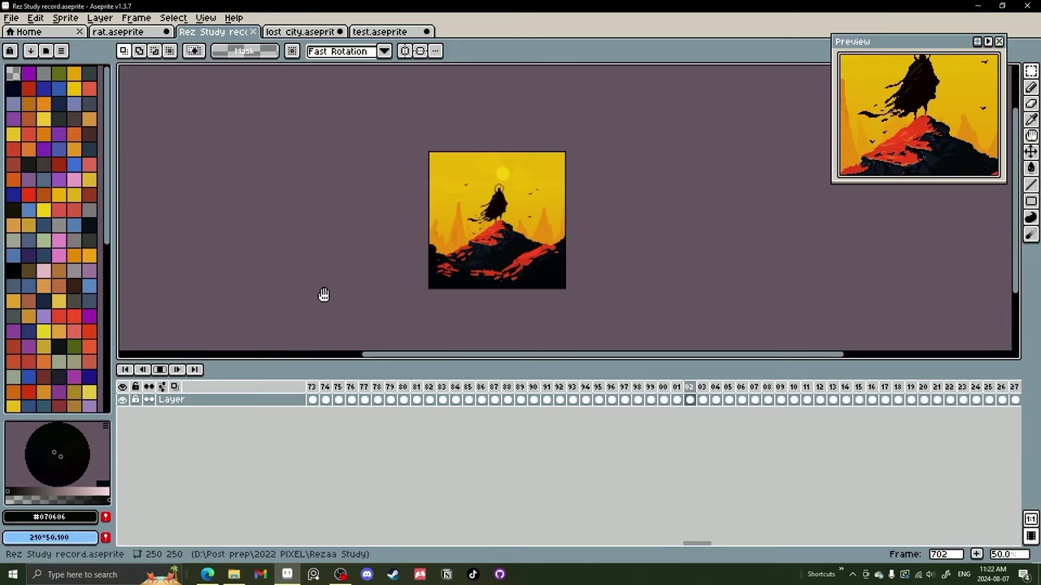
{"action": "left_click", "coordinate": [162, 370]}
In test.aseprite, run the Automatic Snapshot script, place its dialog clear of the blank canvas, and start the automatic snapshots
{"action": "left_click", "coordinate": [406, 34]}
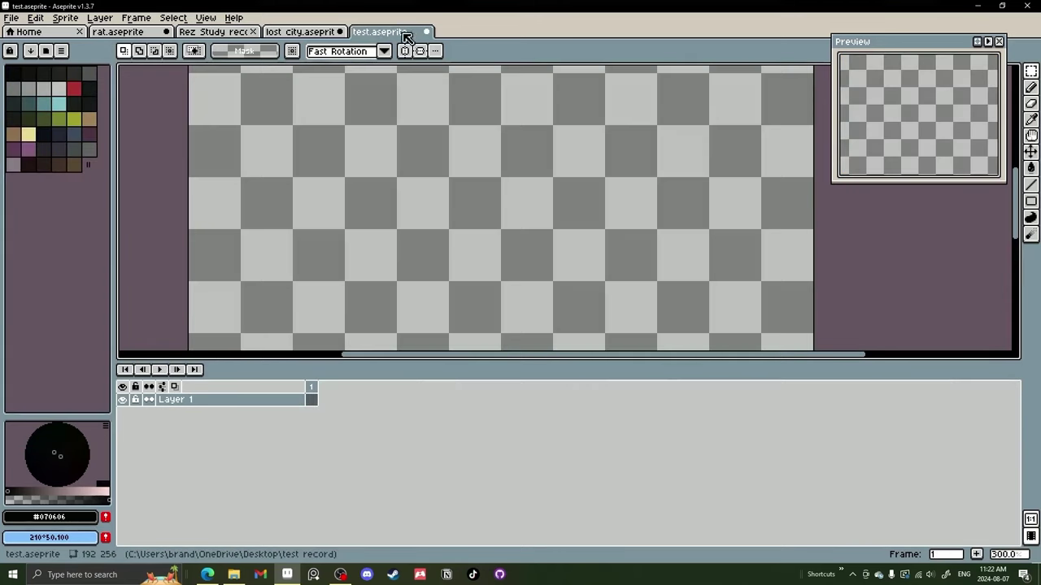
{"action": "scroll", "coordinate": [310, 153], "scroll_direction": "down", "scroll_amount": 2}
{"action": "left_click_drag", "start_coordinate": [310, 153], "coordinate": [480, 192]}
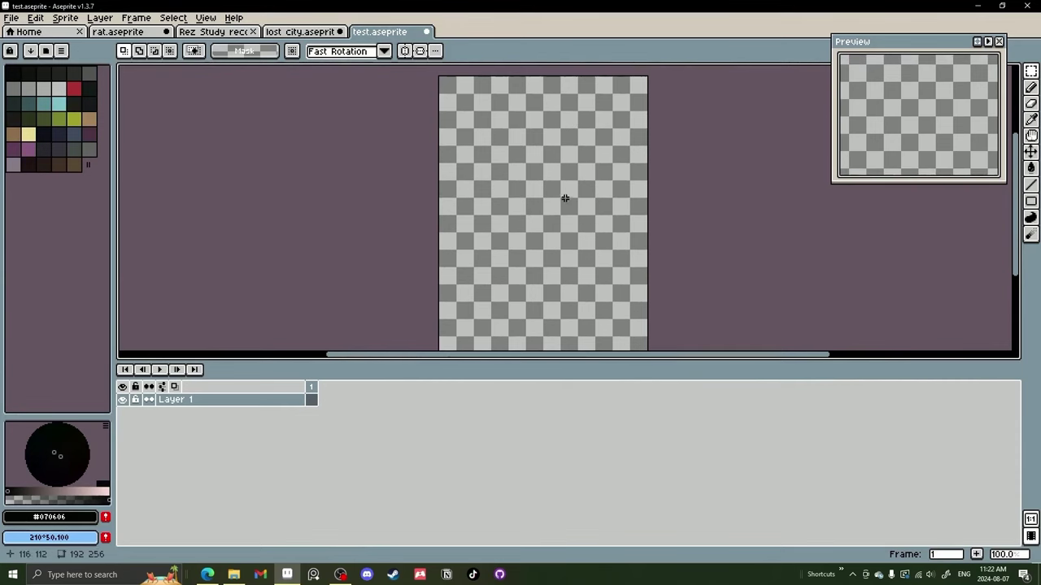
{"action": "left_click_drag", "start_coordinate": [564, 198], "coordinate": [535, 191]}
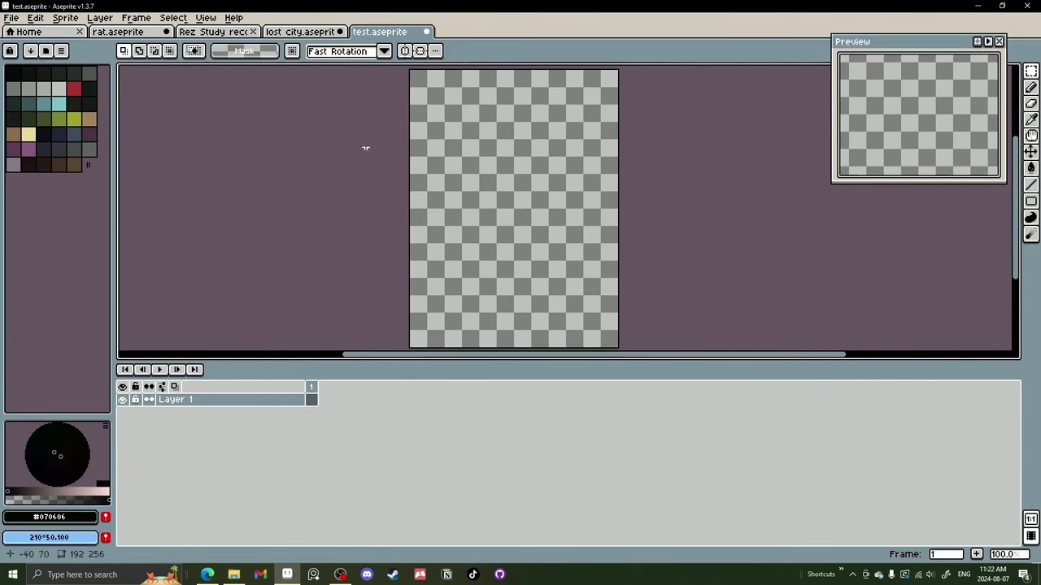
{"action": "left_click", "coordinate": [12, 18]}
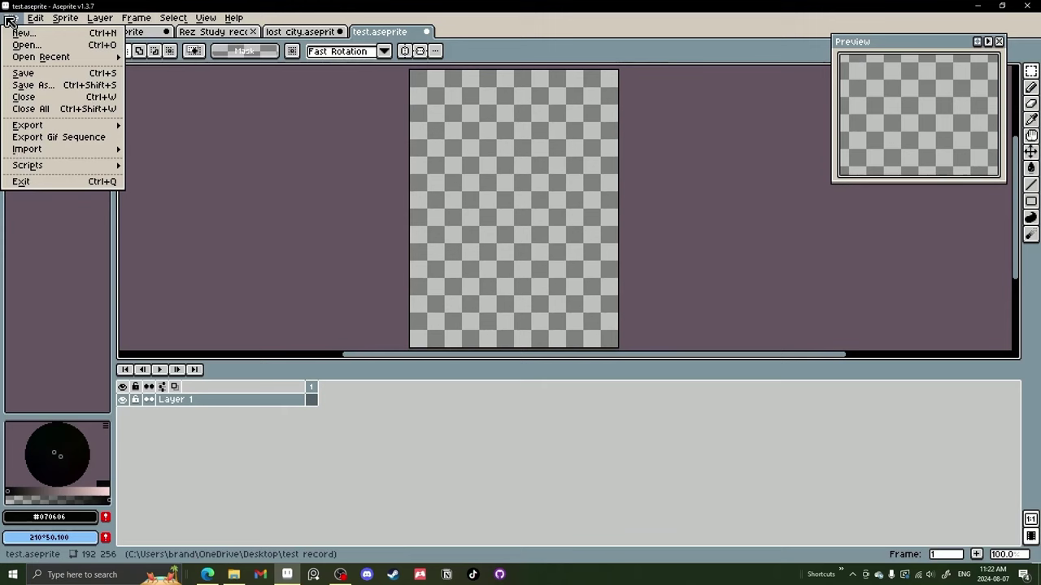
{"action": "mouse_move", "coordinate": [61, 167]}
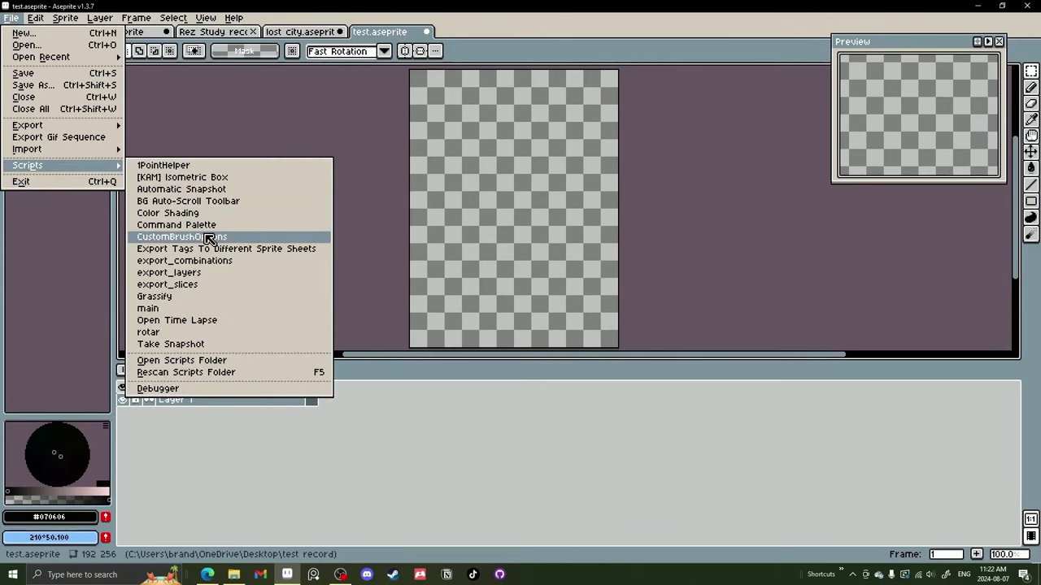
{"action": "left_click", "coordinate": [182, 188]}
{"action": "left_click_drag", "start_coordinate": [525, 248], "coordinate": [858, 316]}
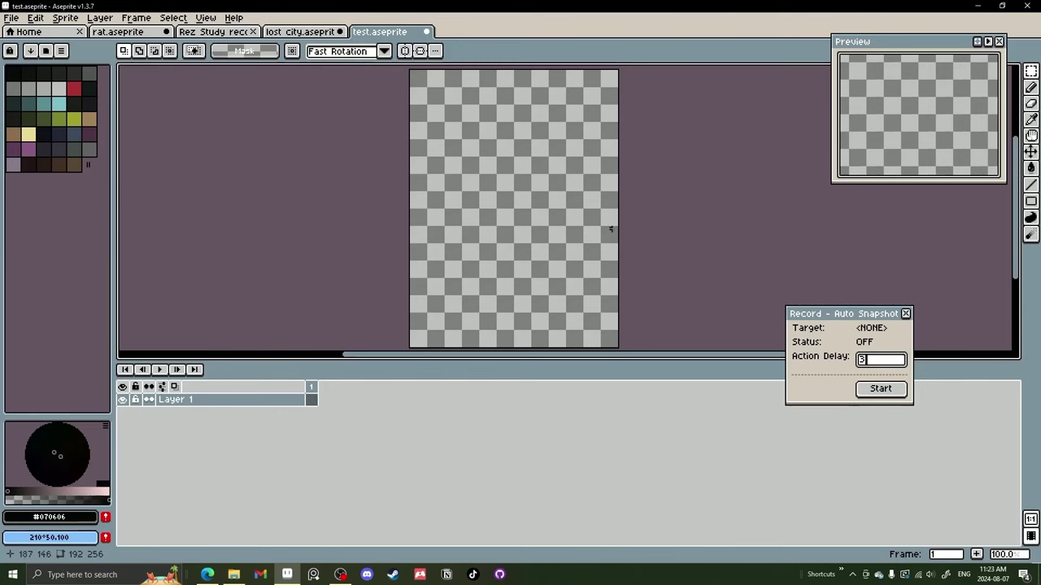
{"action": "left_click_drag", "start_coordinate": [632, 225], "coordinate": [622, 225]}
{"action": "left_click", "coordinate": [874, 384]}
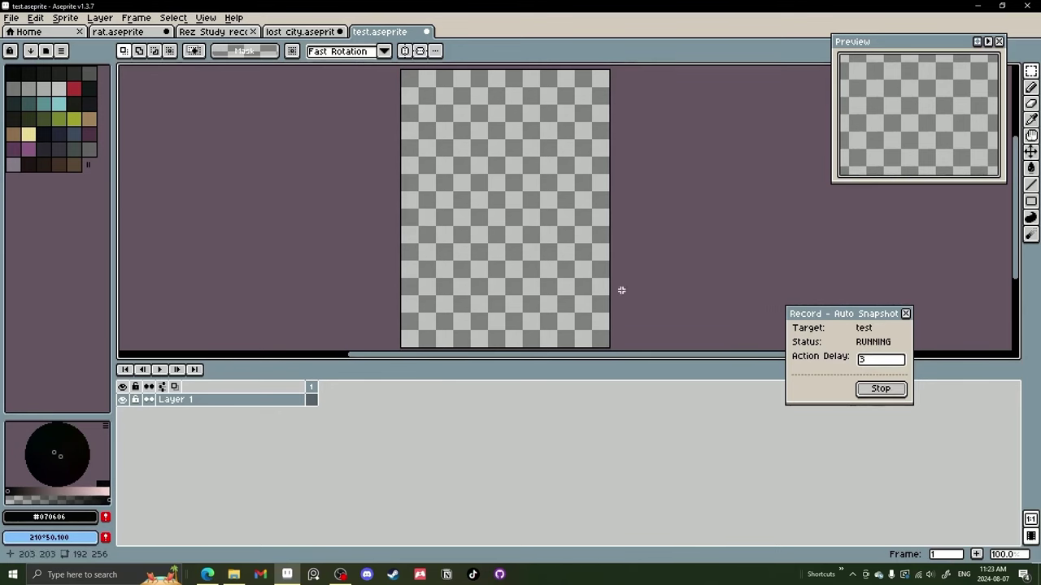
Paint the rounded head and body of a small black figure near the canvas centre with the Pencil, starting with a 9 px brush
{"action": "key", "text": "b"}
{"action": "scroll", "coordinate": [487, 195], "scroll_direction": "up", "scroll_amount": 3}
{"action": "left_click", "coordinate": [480, 188]}
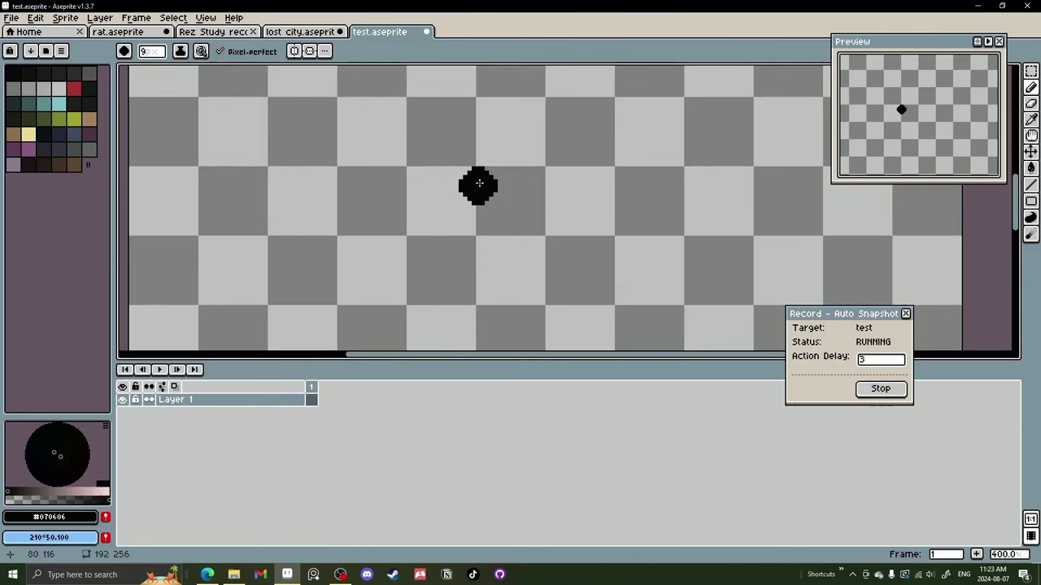
{"action": "scroll", "coordinate": [478, 182], "scroll_direction": "up", "scroll_amount": 3}
{"action": "left_click", "coordinate": [473, 167]}
{"action": "scroll", "coordinate": [456, 201], "scroll_direction": "down", "scroll_amount": 4}
{"action": "mouse_move", "coordinate": [457, 200]}
{"action": "left_mouse_down"}
{"action": "mouse_move", "coordinate": [461, 234]}
{"action": "mouse_move", "coordinate": [444, 237]}
{"action": "mouse_move", "coordinate": [439, 257]}
{"action": "mouse_move", "coordinate": [456, 236]}
{"action": "mouse_move", "coordinate": [498, 223]}
{"action": "mouse_move", "coordinate": [483, 268]}
{"action": "mouse_move", "coordinate": [551, 264]}
{"action": "mouse_move", "coordinate": [464, 265]}
{"action": "mouse_move", "coordinate": [564, 259]}
{"action": "left_mouse_up"}
Add thin legs and a ground line beneath the figure with a smaller brush, and erase a small spot between the legs
{"action": "key", "text": "minus"}
{"action": "key", "text": "minus"}
{"action": "key", "text": "minus"}
{"action": "key", "text": "minus"}
{"action": "key", "text": "minus"}
{"action": "key", "text": "minus"}
{"action": "left_click_drag", "start_coordinate": [480, 260], "coordinate": [461, 259]}
{"action": "key", "text": "e"}
{"action": "left_click", "coordinate": [491, 279]}
Draw a thick 5 px straight line about 35 px across, sloping down and right from the figure's body
{"action": "key", "text": "l"}
{"action": "scroll", "coordinate": [513, 225], "scroll_direction": "up", "scroll_amount": 4}
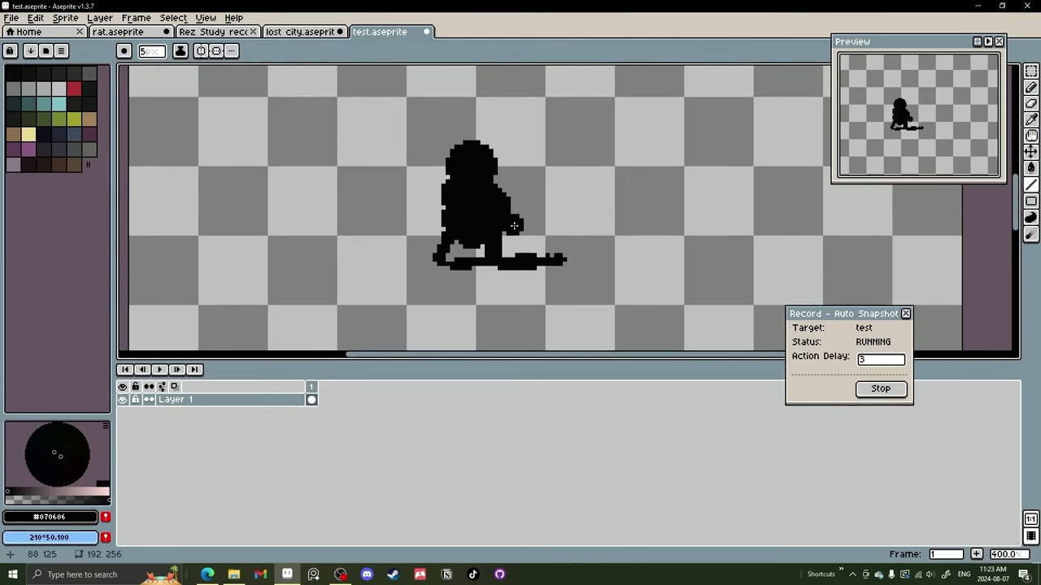
{"action": "left_click_drag", "start_coordinate": [509, 228], "coordinate": [651, 268]}
With a 2 px Line tool, add a short stub beside the figure's shoulder and draw a wide, sloping hat on its head
{"action": "key", "text": "minus"}
{"action": "key", "text": "minus"}
{"action": "key", "text": "minus"}
{"action": "key", "text": "minus"}
{"action": "key", "text": "minus"}
{"action": "left_click_drag", "start_coordinate": [518, 201], "coordinate": [515, 218]}
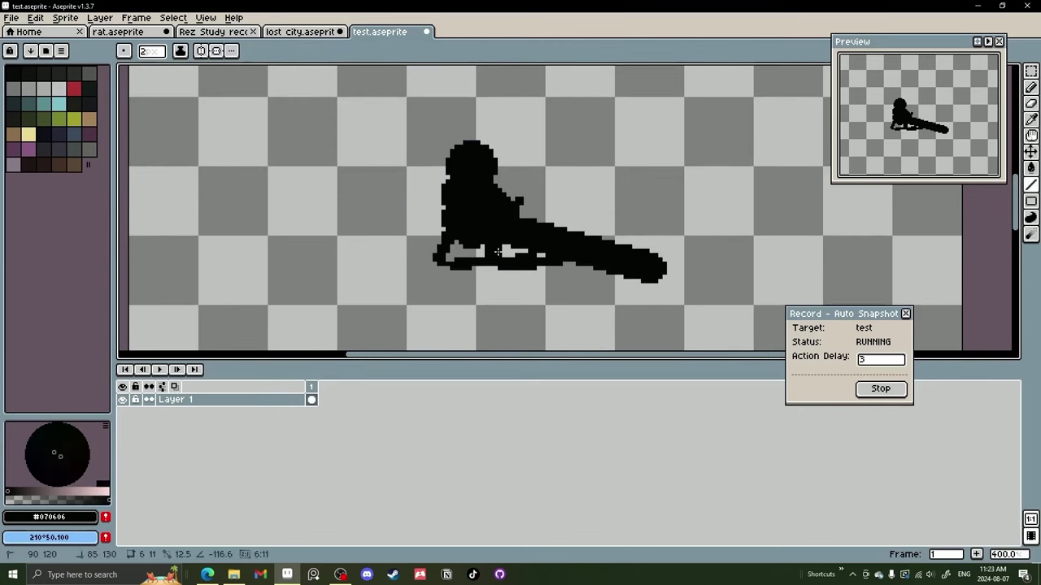
{"action": "left_click_drag", "start_coordinate": [410, 157], "coordinate": [524, 153]}
{"action": "mouse_move", "coordinate": [433, 144]}
{"action": "left_mouse_down"}
{"action": "mouse_move", "coordinate": [474, 133]}
{"action": "mouse_move", "coordinate": [520, 150]}
{"action": "left_mouse_up"}
Draw short vertical 1 px strands of varying length hanging from both sides of the hat's brim
{"action": "scroll", "coordinate": [411, 166], "scroll_direction": "up", "scroll_amount": 3}
{"action": "key", "text": "minus"}
{"action": "left_click_drag", "start_coordinate": [424, 163], "coordinate": [424, 208]}
{"action": "left_click_drag", "start_coordinate": [441, 161], "coordinate": [441, 173]}
{"action": "key", "text": "ctrl+z"}
{"action": "left_click_drag", "start_coordinate": [597, 153], "coordinate": [598, 166]}
{"action": "left_click_drag", "start_coordinate": [621, 153], "coordinate": [622, 183]}
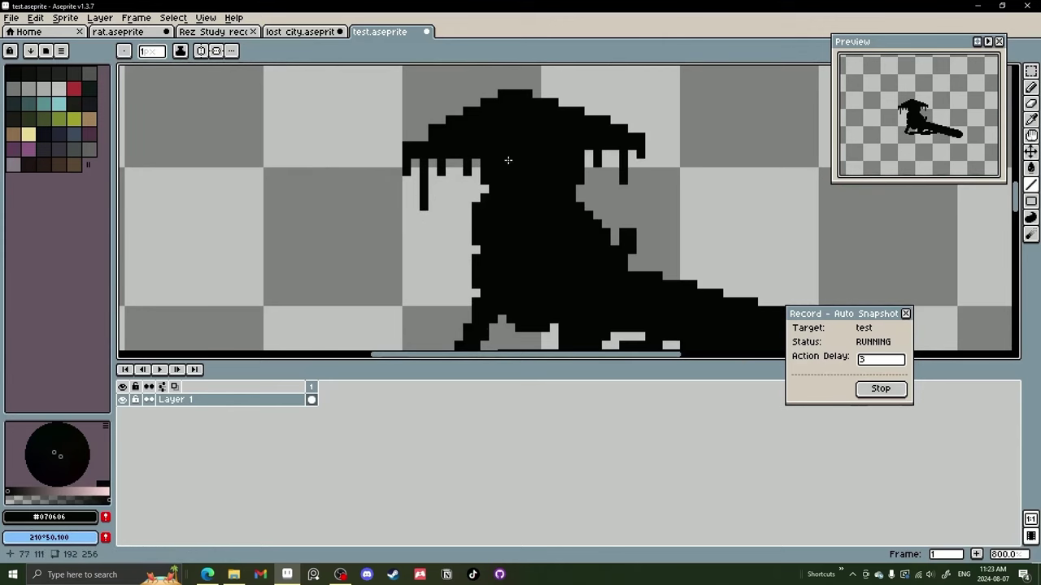
Draw a raised arm with short fingers curving out from the figure's body, and erase the long hat strand hanging above it
{"action": "left_click_drag", "start_coordinate": [494, 244], "coordinate": [522, 175]}
{"action": "scroll", "coordinate": [476, 215], "scroll_direction": "up", "scroll_amount": 3}
{"action": "scroll", "coordinate": [455, 196], "scroll_direction": "down", "scroll_amount": 1}
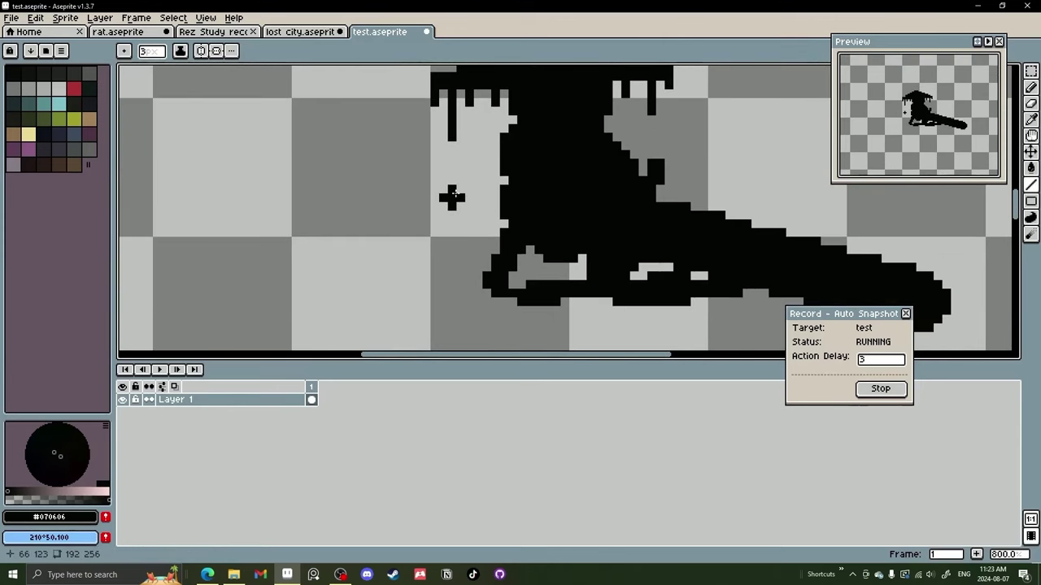
{"action": "mouse_move", "coordinate": [494, 216]}
{"action": "left_mouse_down"}
{"action": "mouse_move", "coordinate": [434, 183]}
{"action": "mouse_move", "coordinate": [459, 171]}
{"action": "left_mouse_up"}
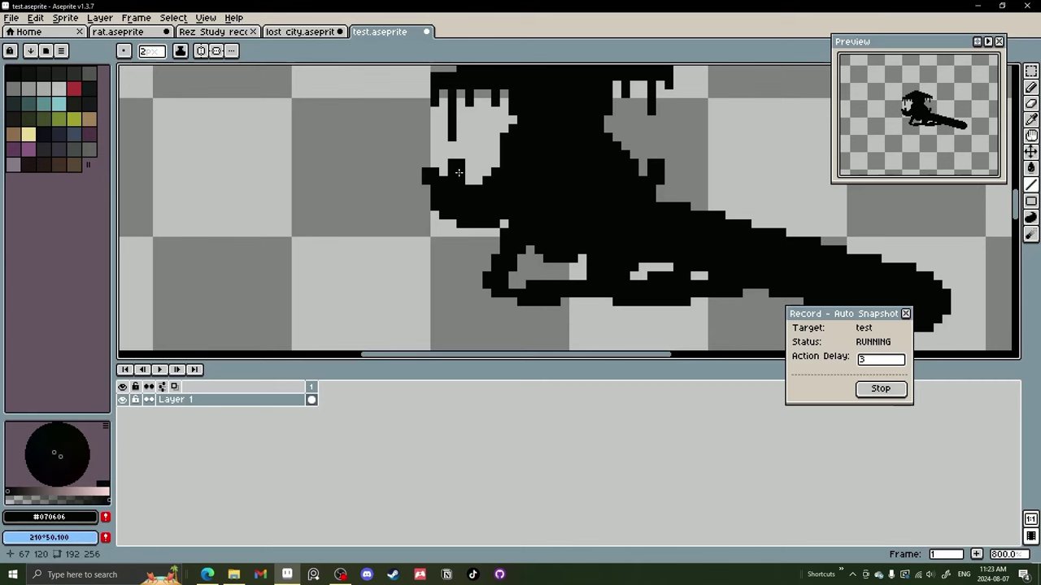
{"action": "key", "text": "e"}
{"action": "left_click_drag", "start_coordinate": [449, 120], "coordinate": [448, 138]}
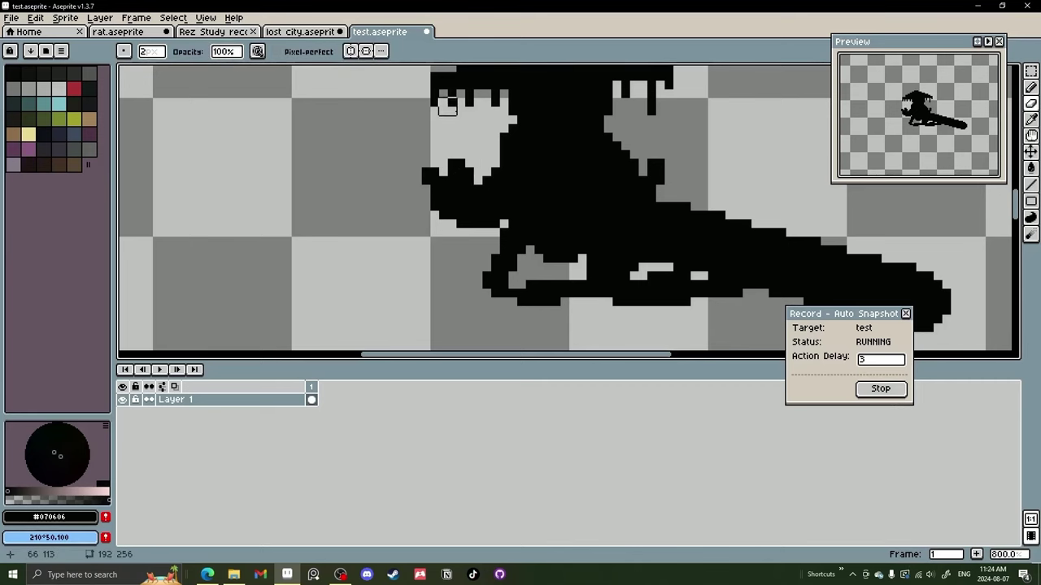
Stamp a round black dot just above the raised hand and erase its centre to form a small ring
{"action": "key", "text": "b"}
{"action": "left_click", "coordinate": [439, 132]}
{"action": "key", "text": "e"}
{"action": "left_click", "coordinate": [439, 133]}
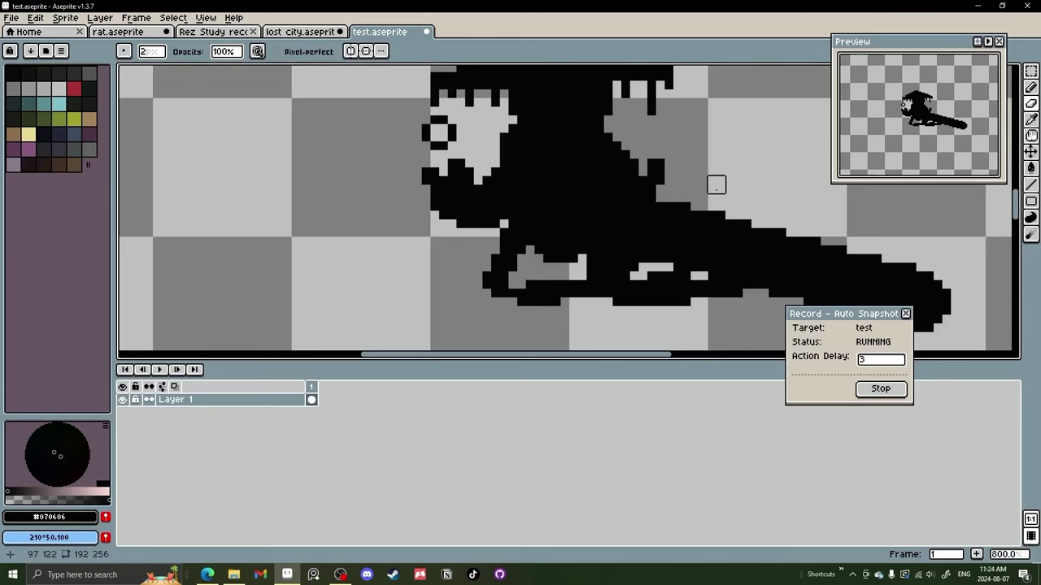
Erase a thin horizontal slit across the face beneath the hat brim with a 1 px eraser
{"action": "scroll", "coordinate": [697, 70], "scroll_direction": "up", "scroll_amount": 1}
{"action": "key", "text": "minus"}
{"action": "left_click_drag", "start_coordinate": [446, 119], "coordinate": [473, 118]}
{"action": "left_click_drag", "start_coordinate": [536, 197], "coordinate": [574, 126]}
{"action": "scroll", "coordinate": [517, 168], "scroll_direction": "down", "scroll_amount": 4}
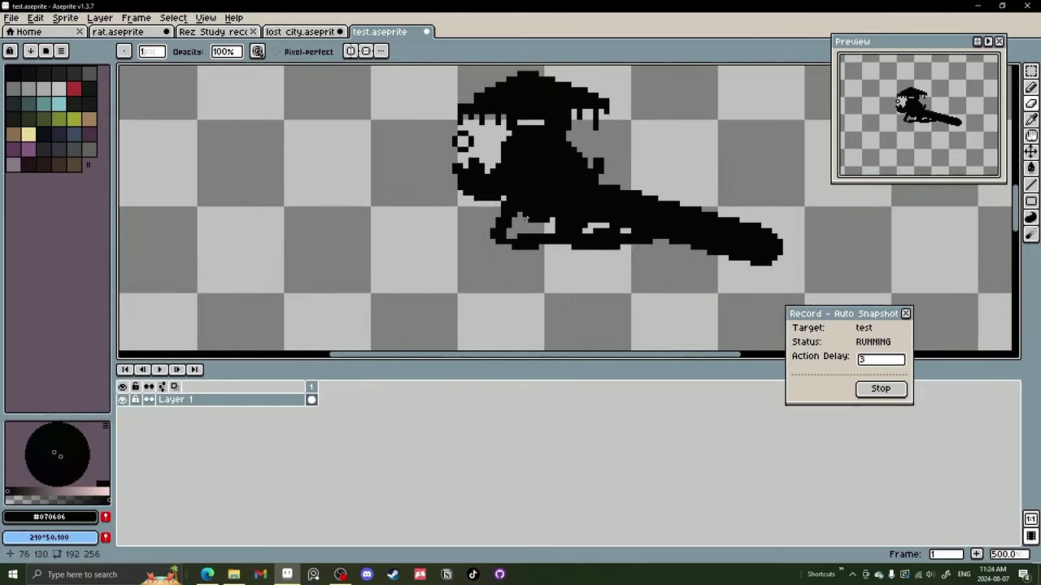
Extend the front foot outward and add a line beneath the tail with a 1 px pencil, and erase scattered pixels in the tail
{"action": "scroll", "coordinate": [514, 232], "scroll_direction": "up", "scroll_amount": 4}
{"action": "mouse_move", "coordinate": [479, 243]}
{"action": "left_mouse_down"}
{"action": "mouse_move", "coordinate": [527, 217]}
{"action": "mouse_move", "coordinate": [473, 223]}
{"action": "left_mouse_up"}
{"action": "key", "text": "b"}
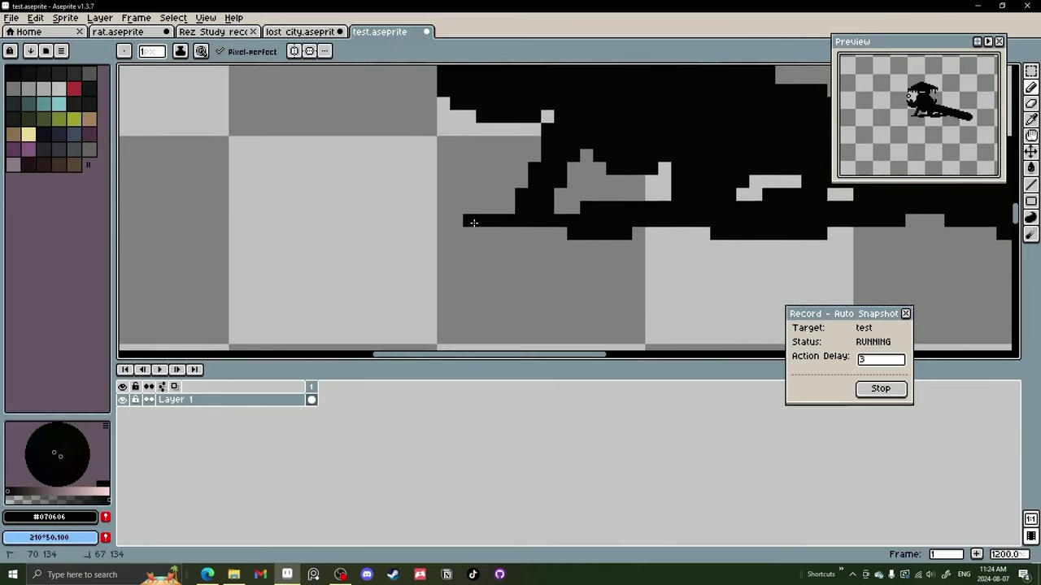
{"action": "scroll", "coordinate": [582, 208], "scroll_direction": "down", "scroll_amount": 4}
{"action": "key", "text": "e"}
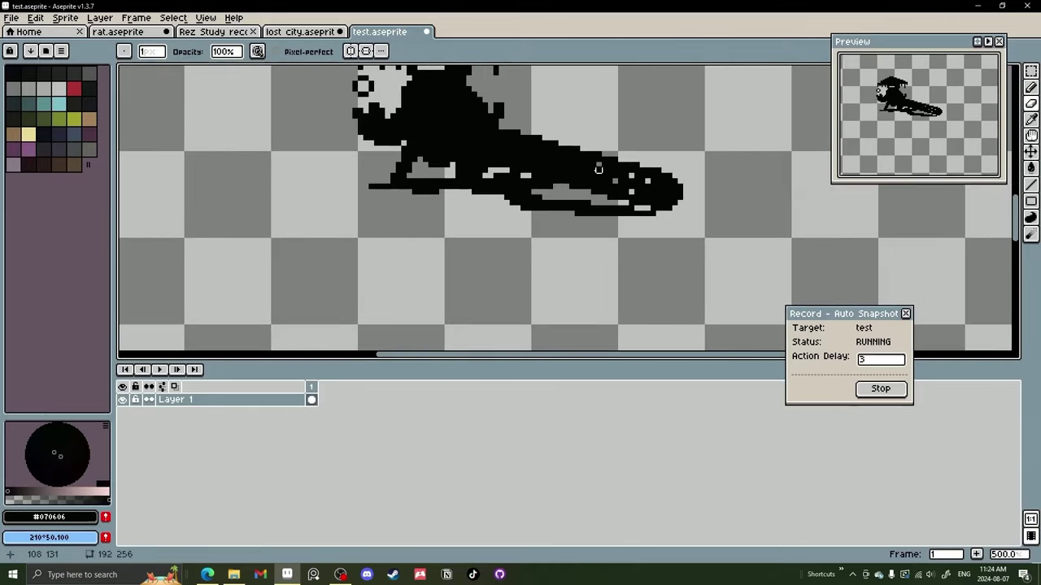
Stop the automatic snapshot recording of the test sprite
{"action": "scroll", "coordinate": [566, 170], "scroll_direction": "down", "scroll_amount": 4}
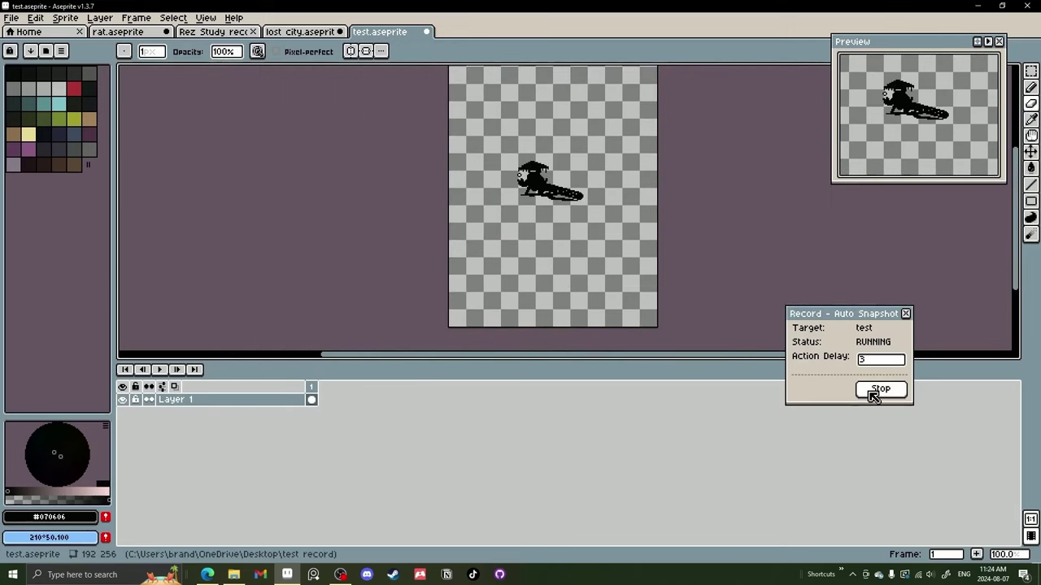
{"action": "left_click", "coordinate": [879, 389]}
{"action": "left_click_drag", "start_coordinate": [584, 247], "coordinate": [523, 283]}
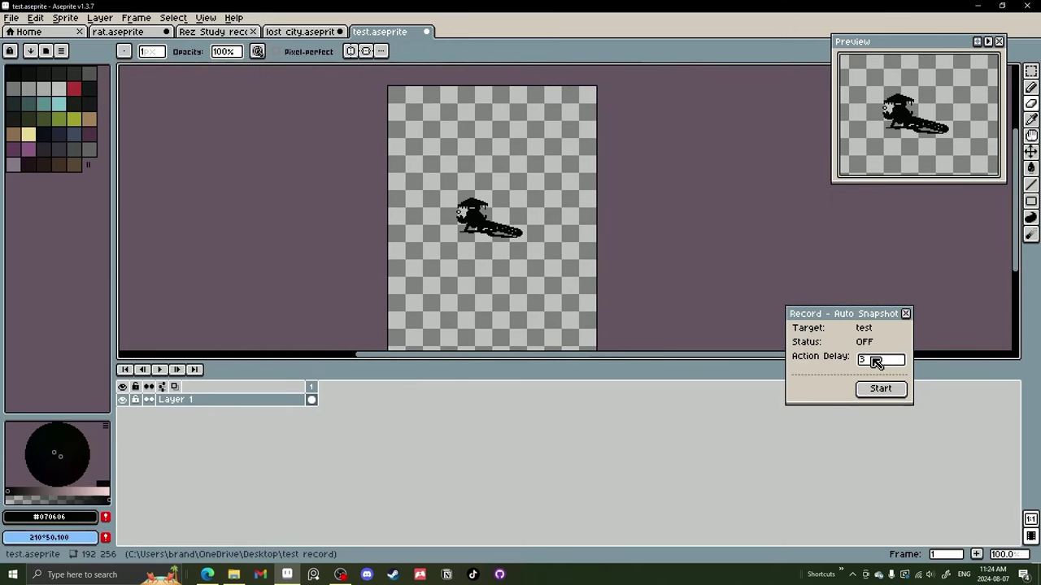
Switch to File Explorer, select the snapshots test_9 through test_26 in the test__record folder, and drop them into Aseprite
{"action": "left_click", "coordinate": [235, 575]}
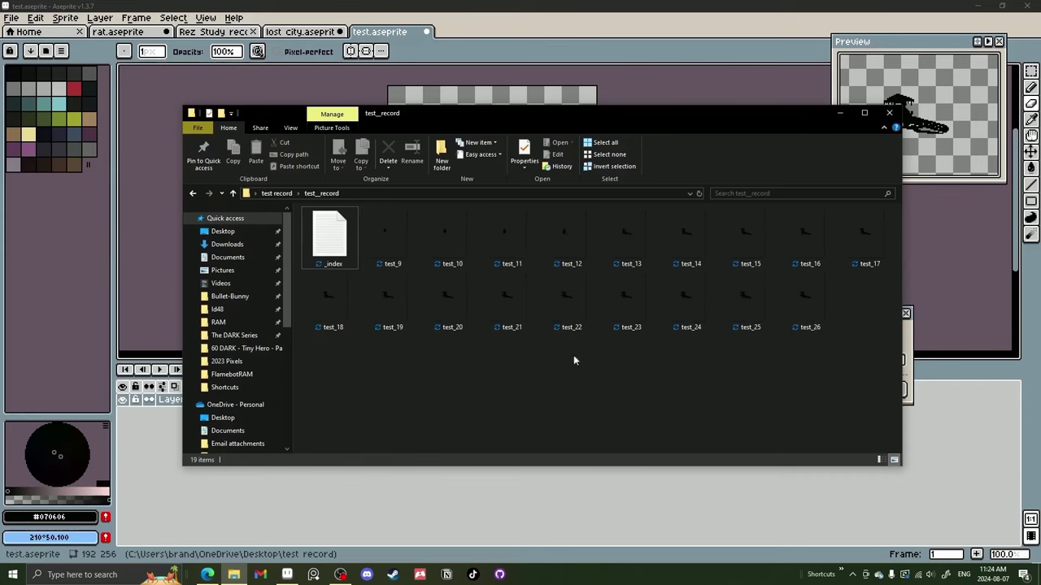
{"action": "left_click", "coordinate": [799, 316]}
{"action": "left_click", "coordinate": [393, 239], "text": "shift"}
{"action": "left_click_drag", "start_coordinate": [394, 239], "coordinate": [476, 47]}
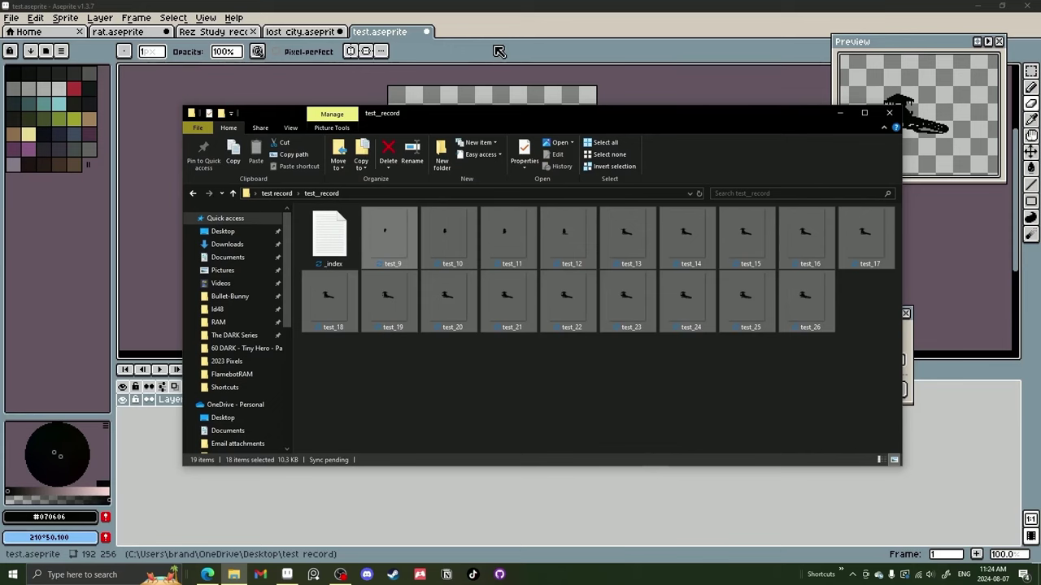
Agree to load the snapshot files as one animation with a 100 ms frame duration, and play it
{"action": "left_click_drag", "start_coordinate": [706, 121], "coordinate": [577, 289]}
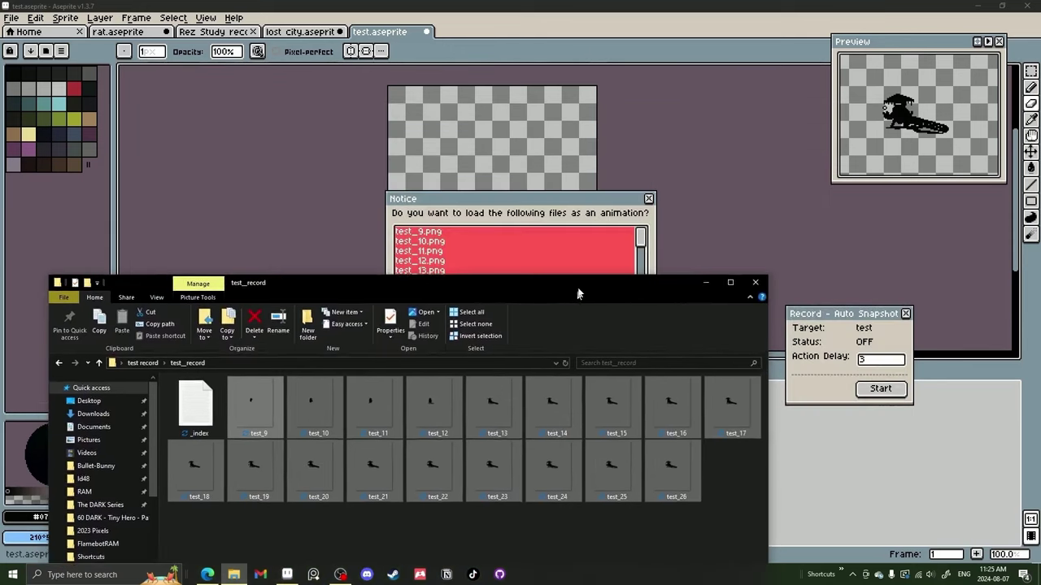
{"action": "left_click", "coordinate": [456, 241]}
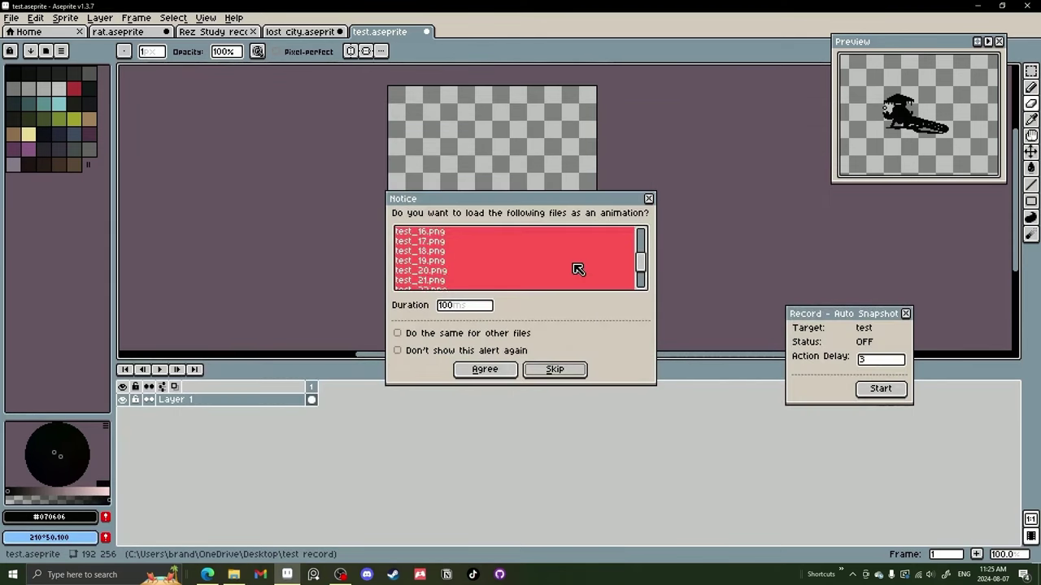
{"action": "left_click", "coordinate": [504, 370]}
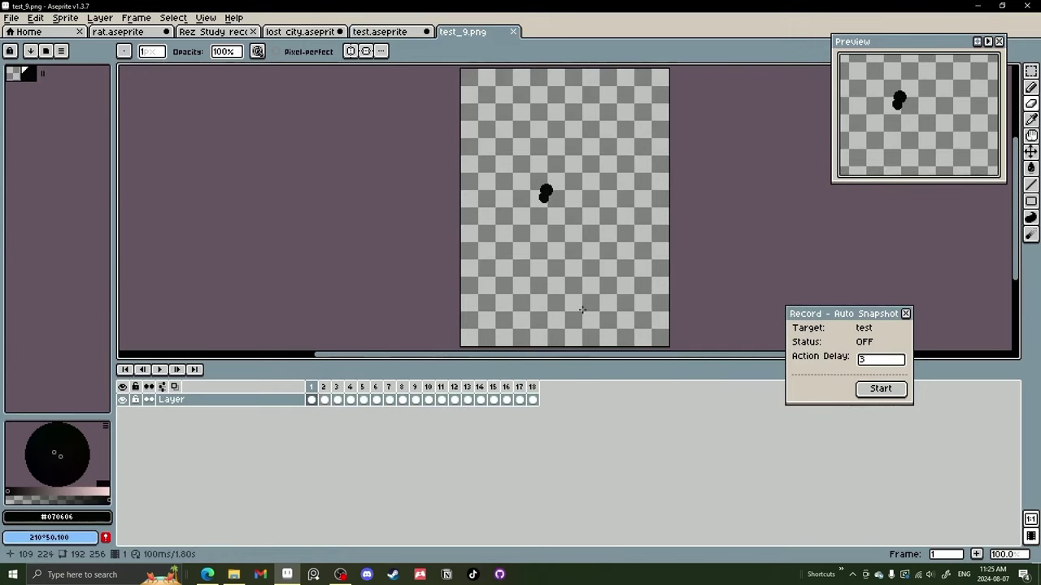
{"action": "left_click", "coordinate": [161, 370]}
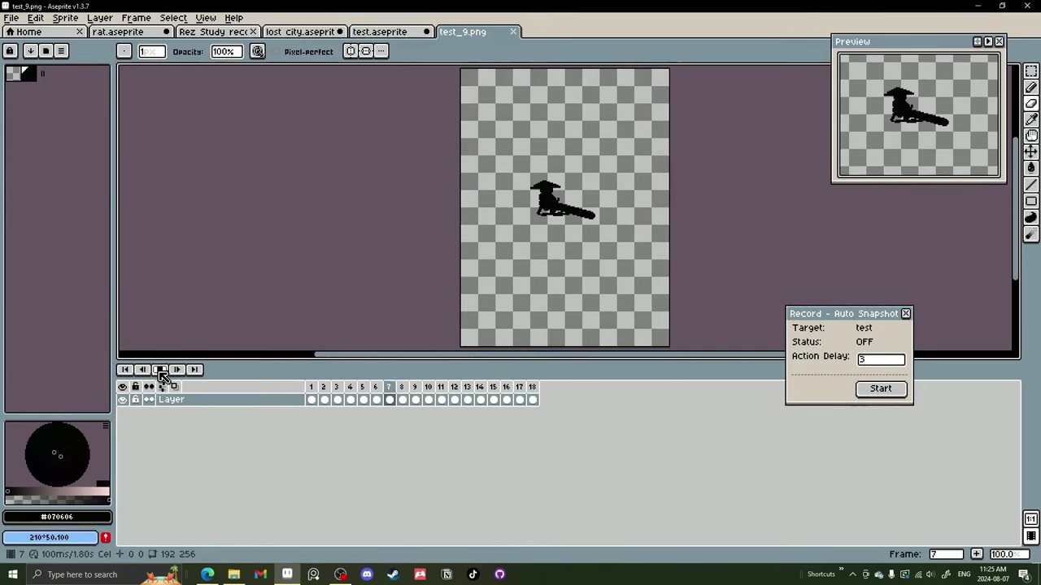
Select all 18 frames in the timeline, edit their properties together, and play the time-lapse back
{"action": "left_click_drag", "start_coordinate": [307, 395], "coordinate": [531, 395]}
{"action": "right_click", "coordinate": [531, 395]}
{"action": "left_click", "coordinate": [576, 395]}
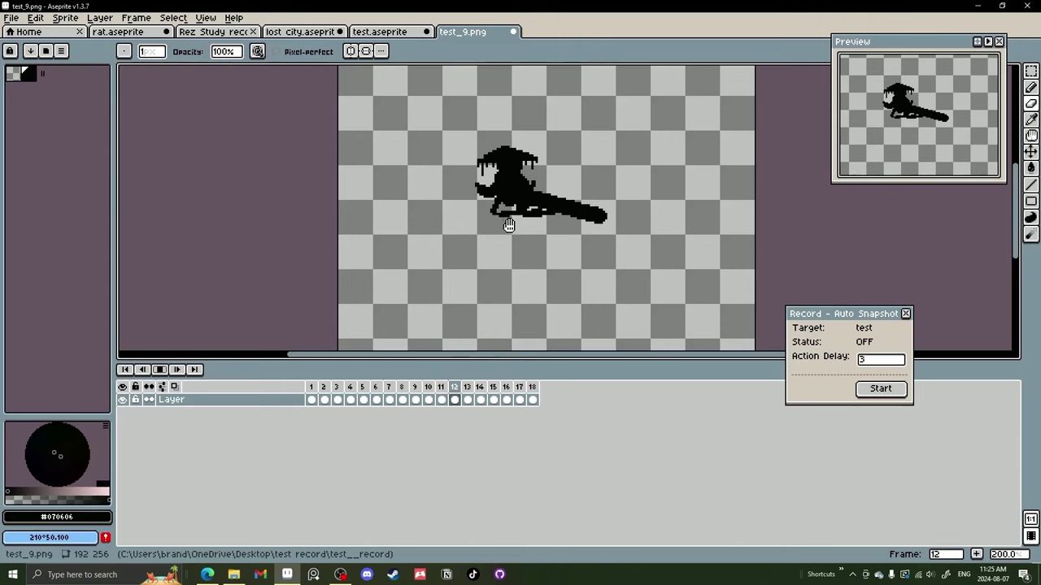
{"action": "left_click_drag", "start_coordinate": [468, 222], "coordinate": [416, 244]}
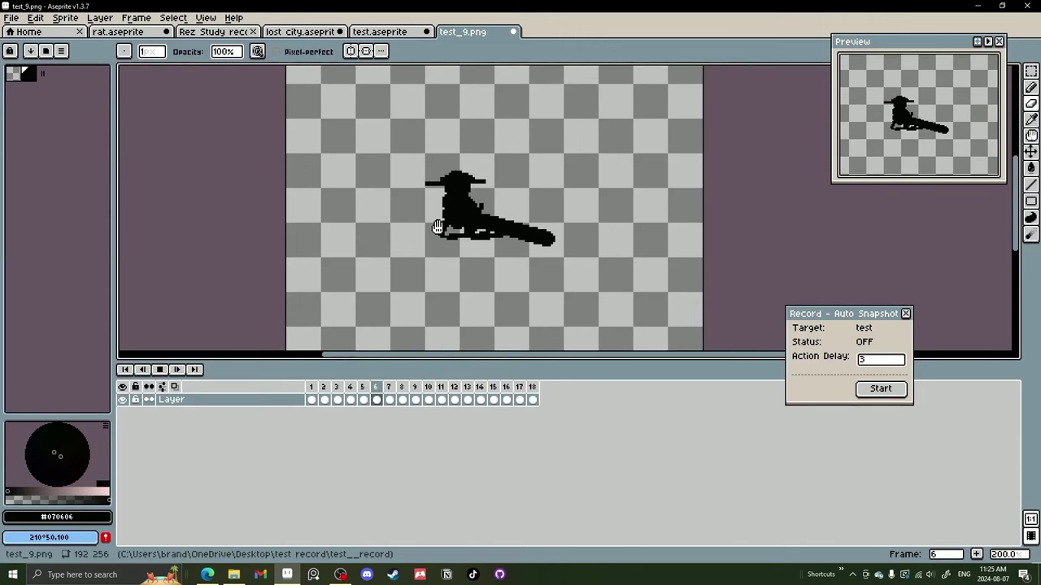